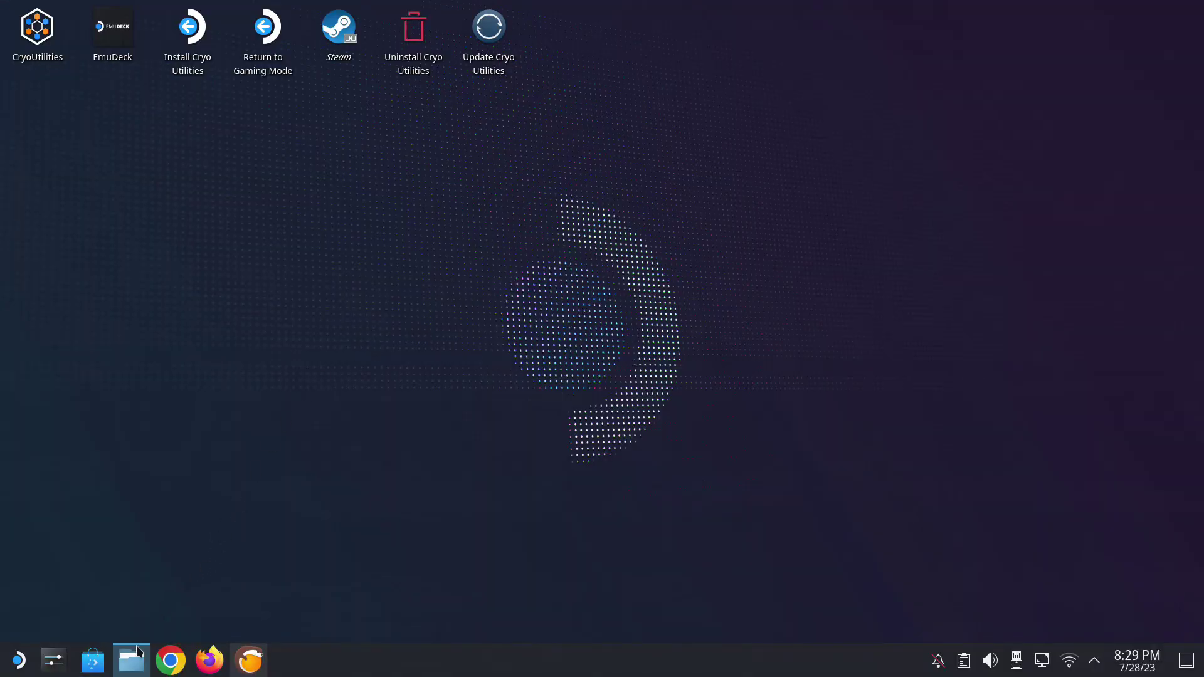
Step: Switch to Lutris and begin installing a Windows game from an executable, named kofxv, in the directory /home/deck/Games/kofxv
left_click(132, 661)
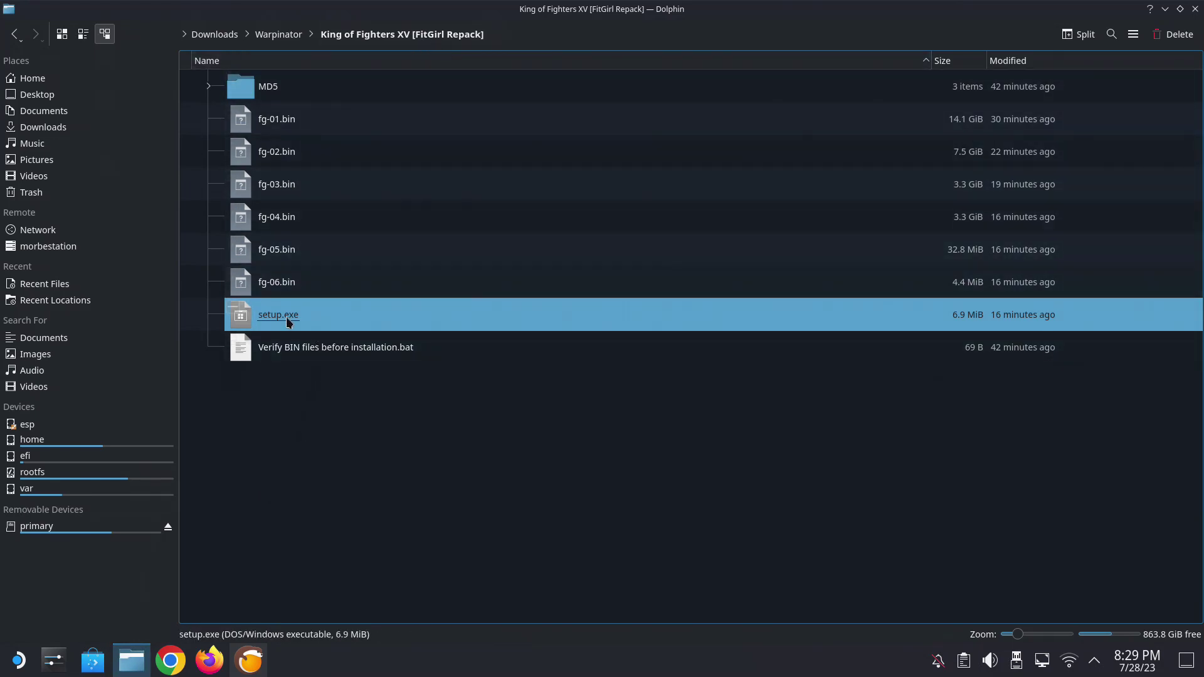
left_click(242, 654)
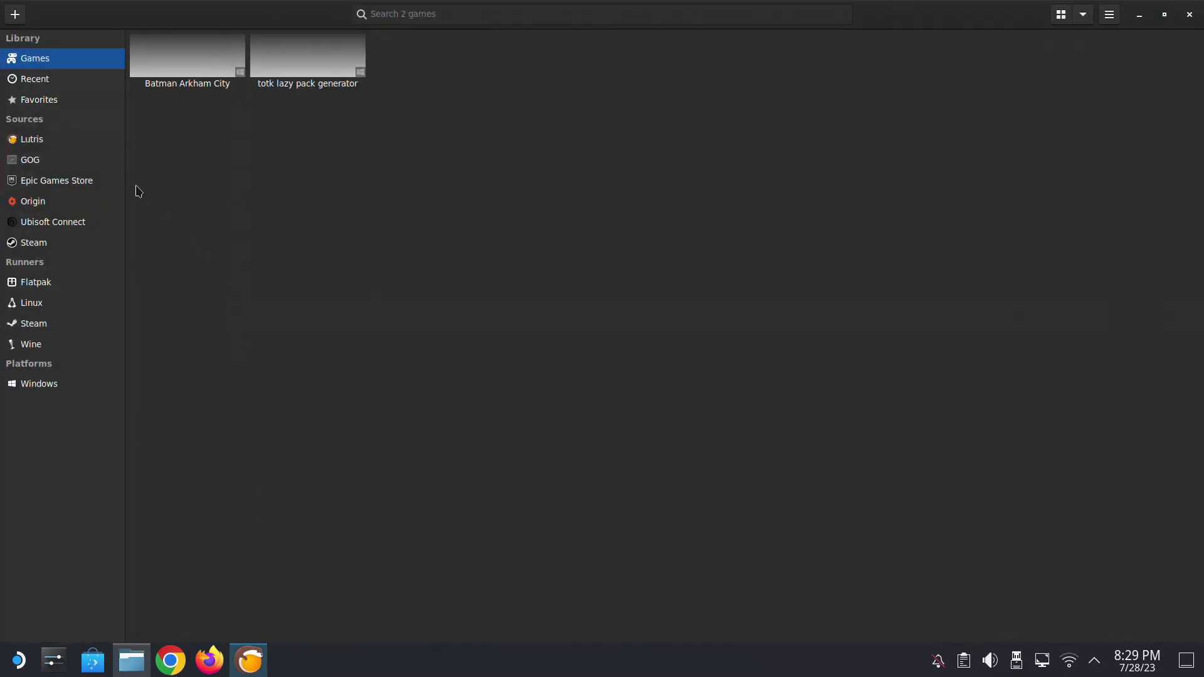
left_click(25, 18)
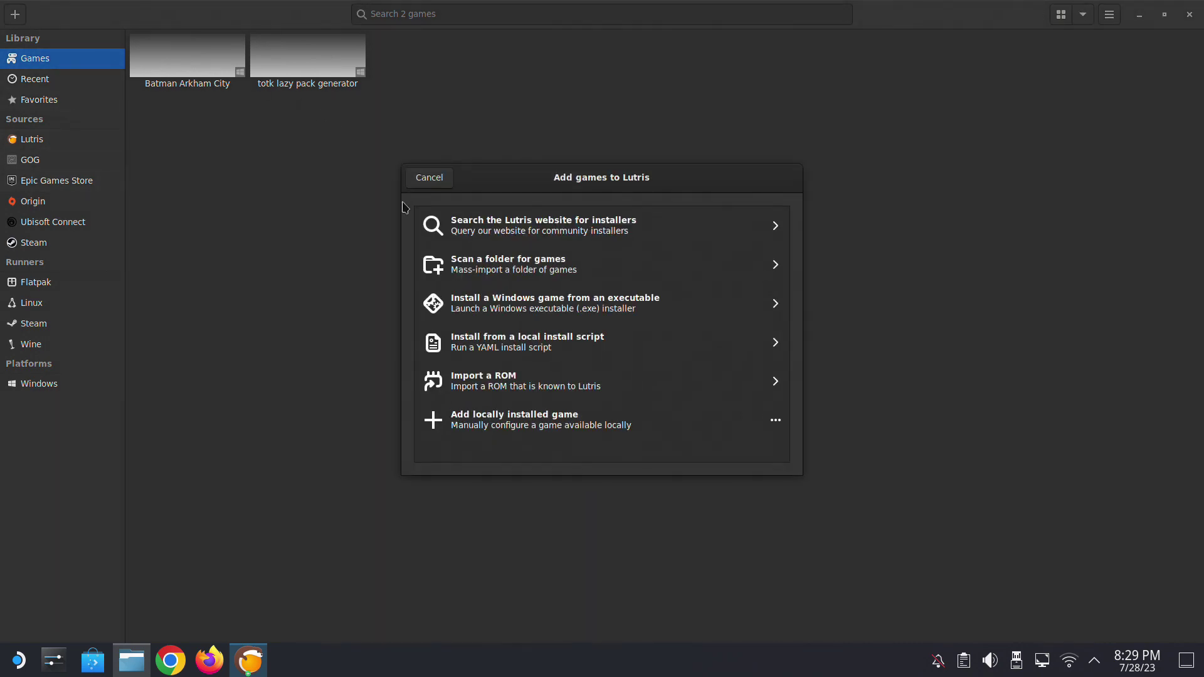
left_click(693, 321)
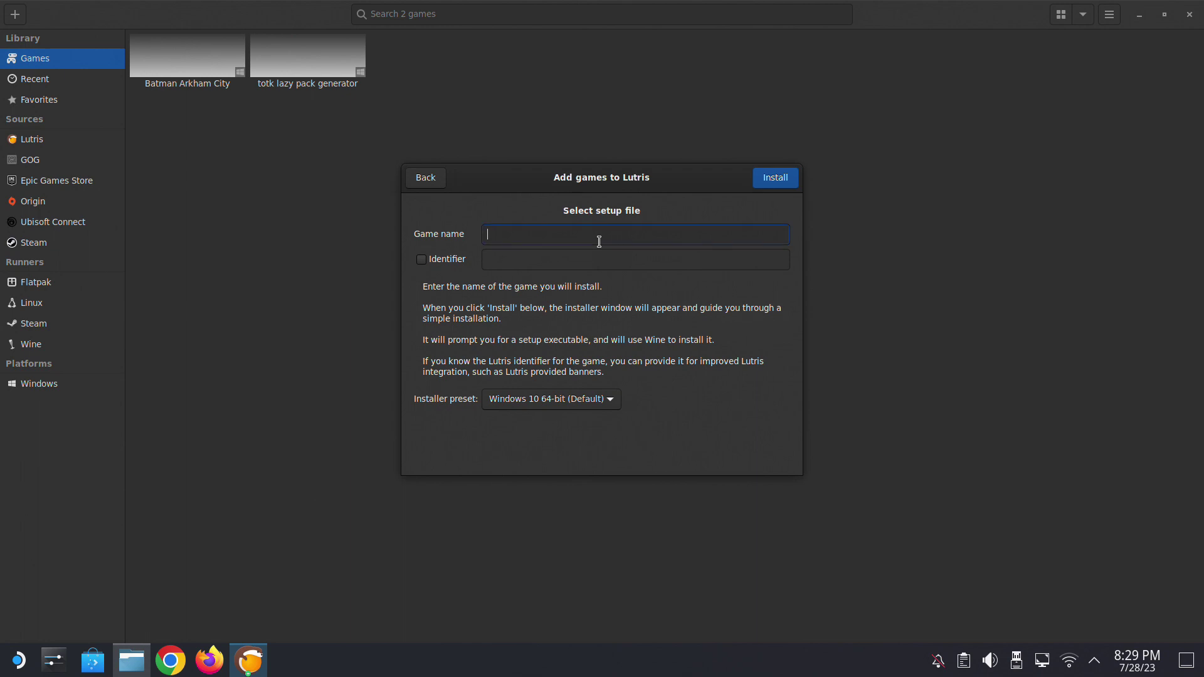
type("kofxv")
left_click(764, 184)
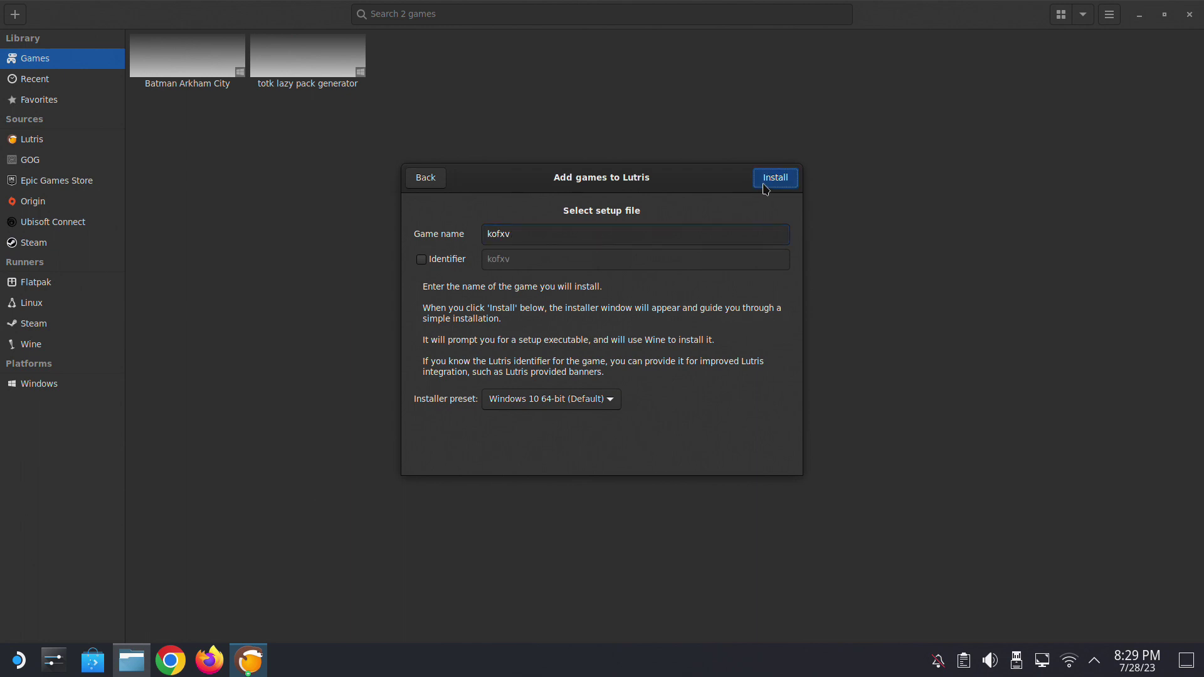
left_click(775, 228)
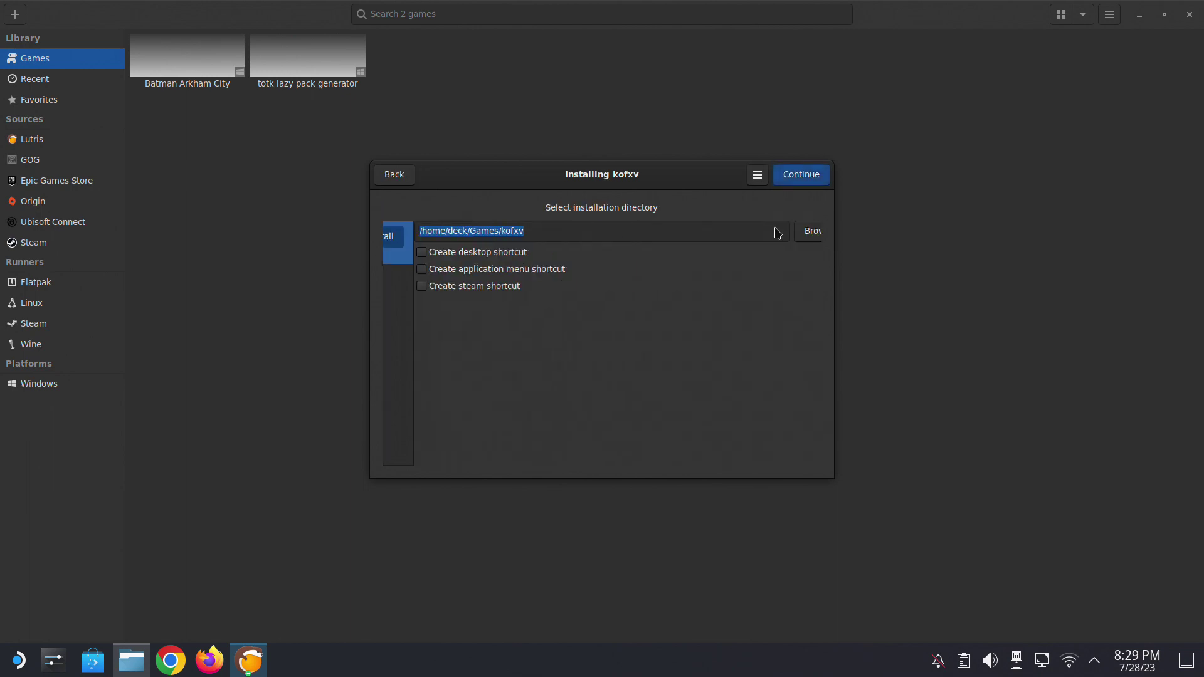
left_click(806, 180)
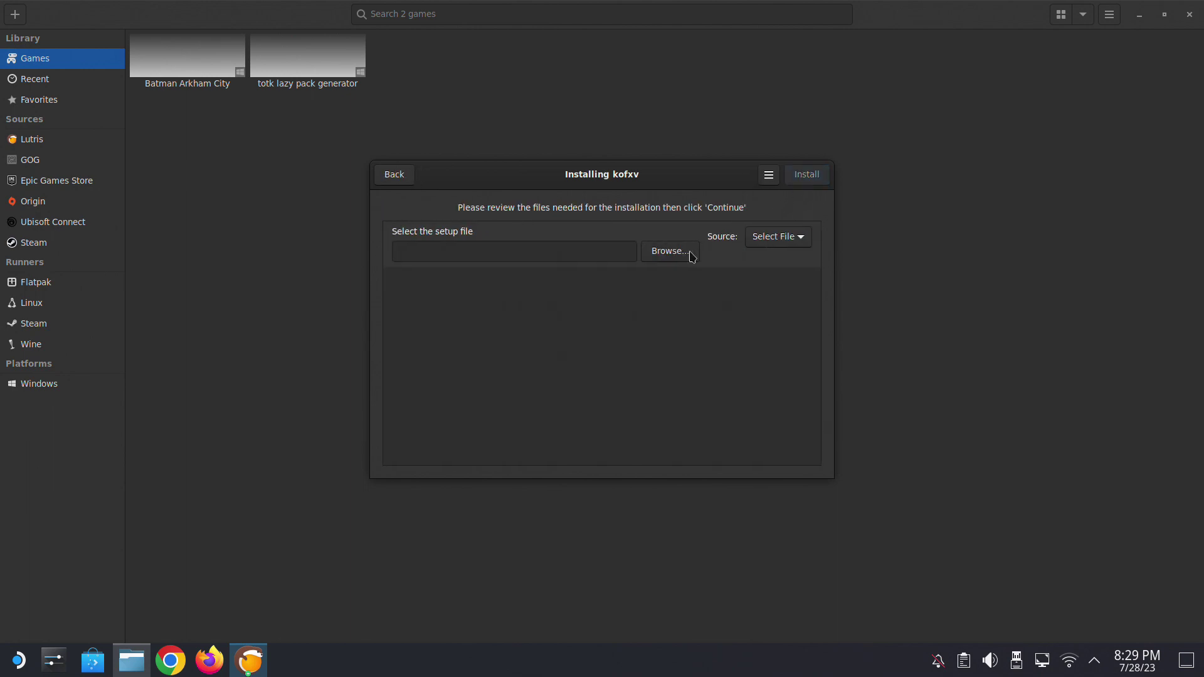
Step: Select setup.exe from Downloads/Warpinator/King of Fighters XV [FitGirl Repack] as the setup file and start the installation
left_click(670, 251)
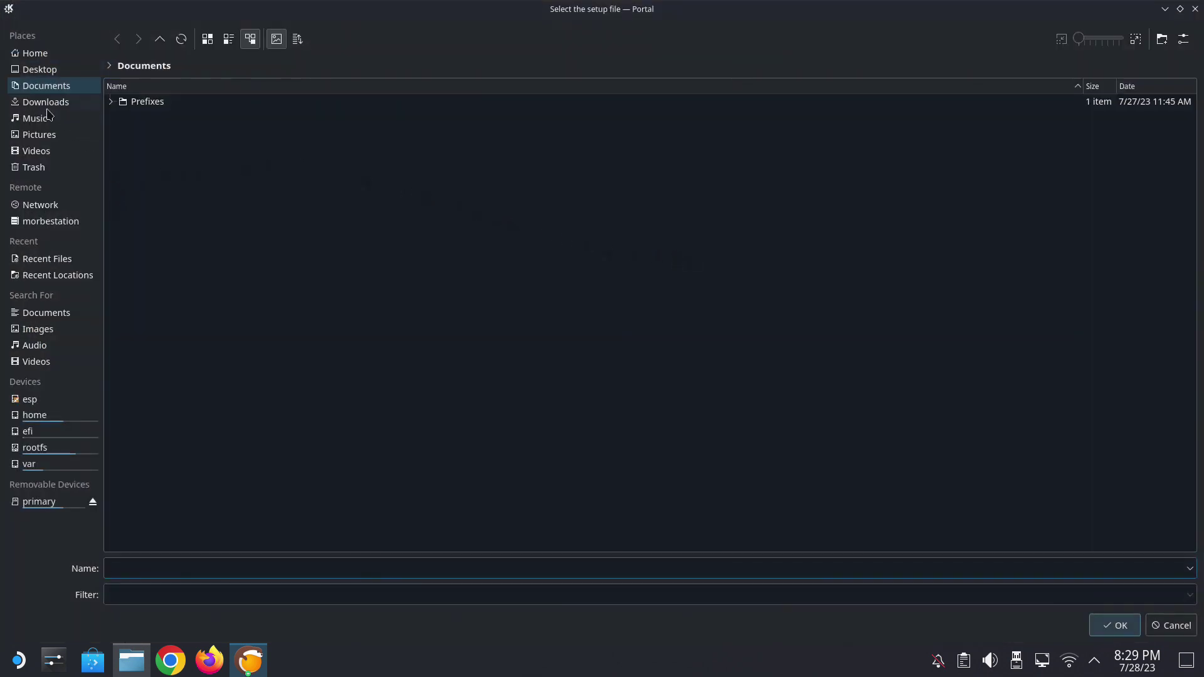
left_click(46, 103)
double_click(193, 192)
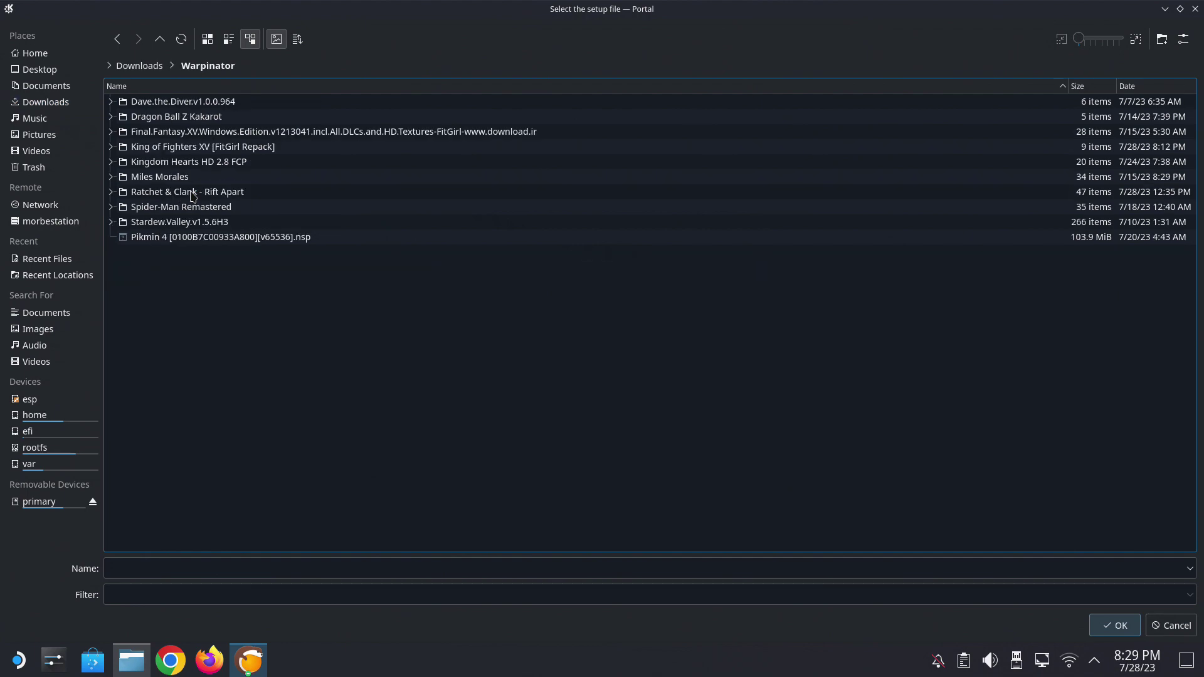
double_click(192, 146)
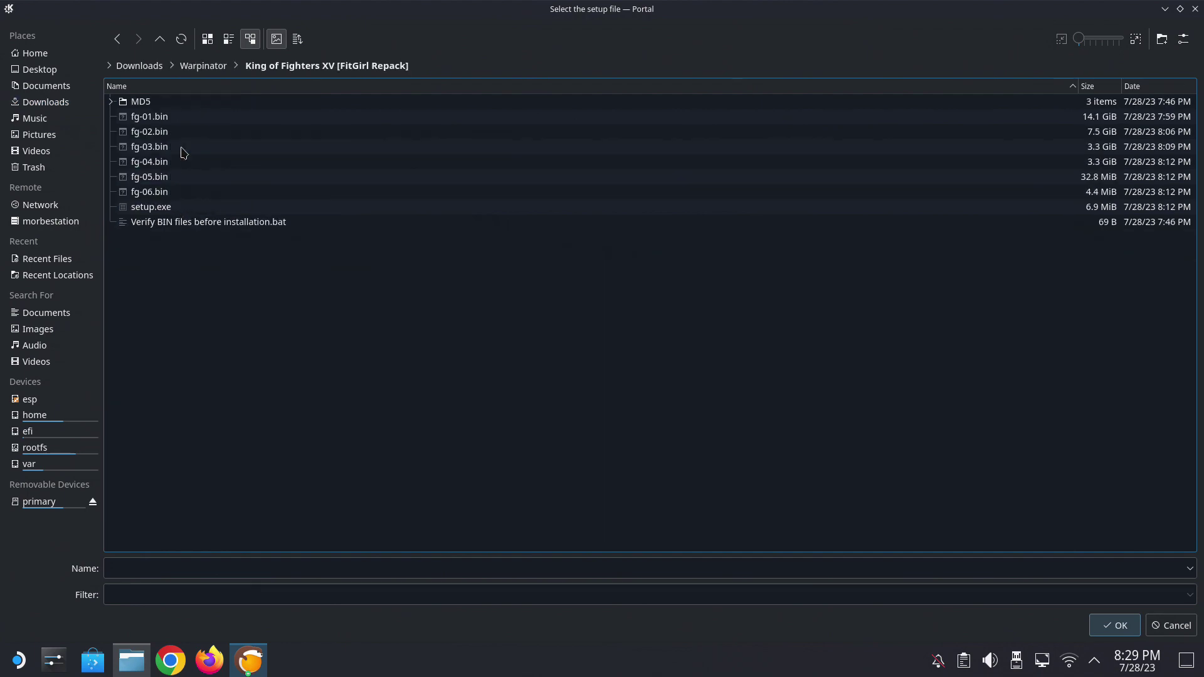
double_click(187, 209)
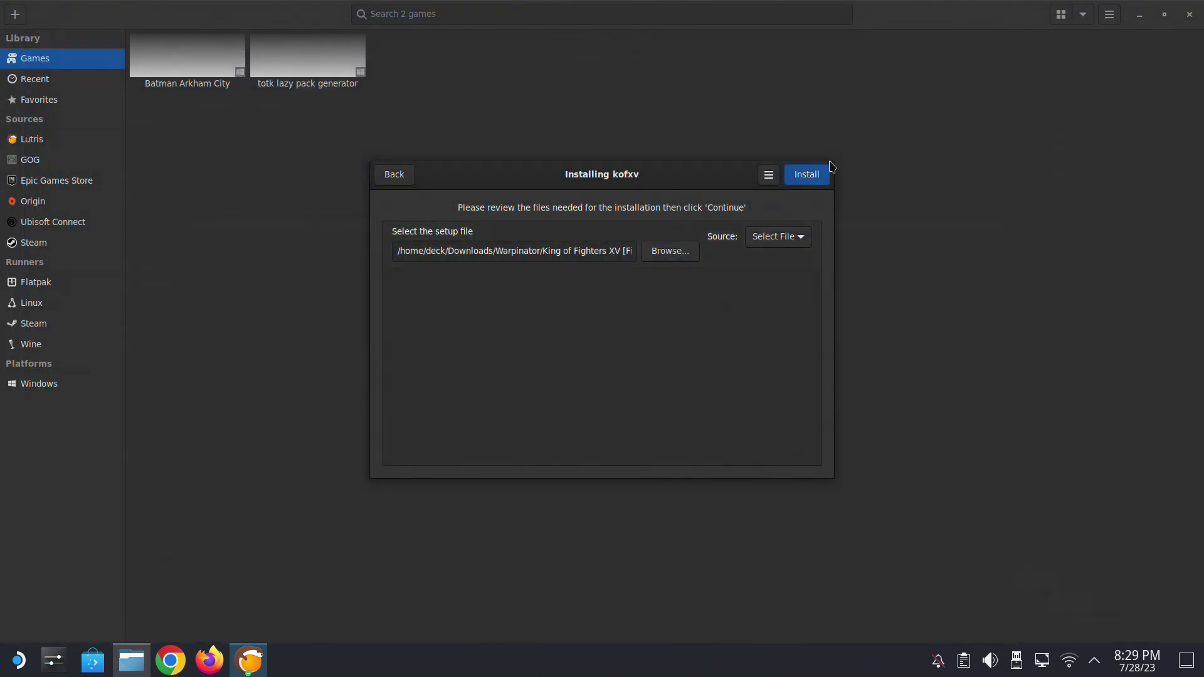
left_click(823, 175)
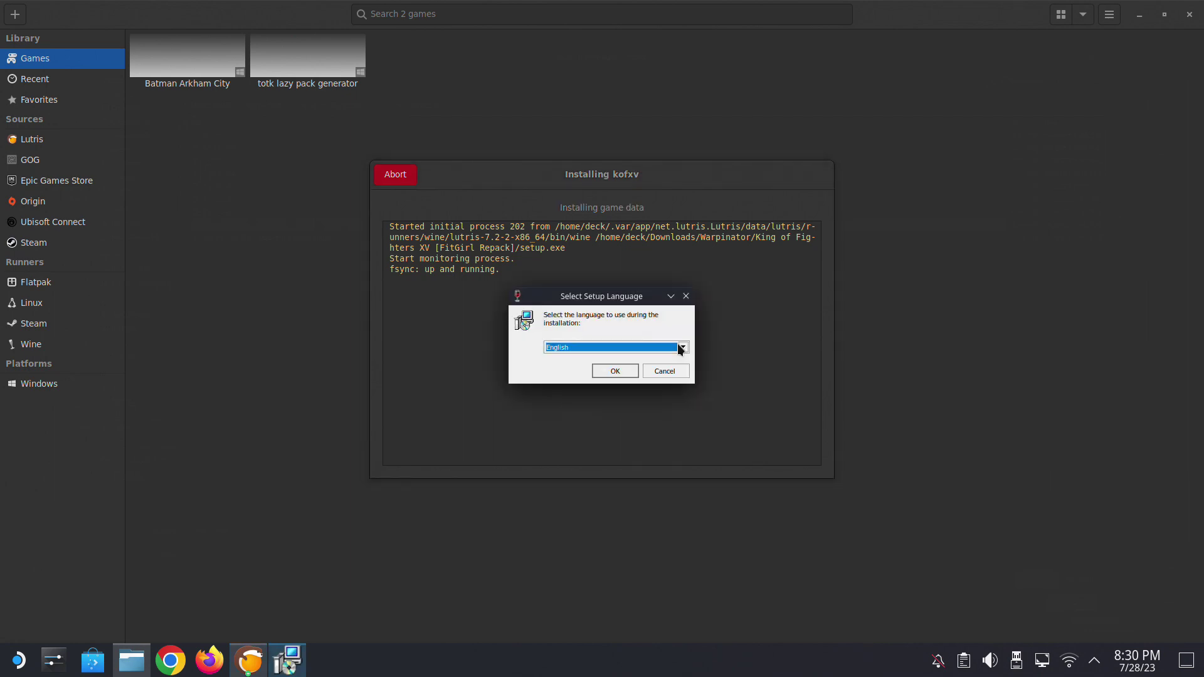
Step: Run the game's setup wizard in English with its music muted, proceeding through the information page to the destination settings
left_click(632, 372)
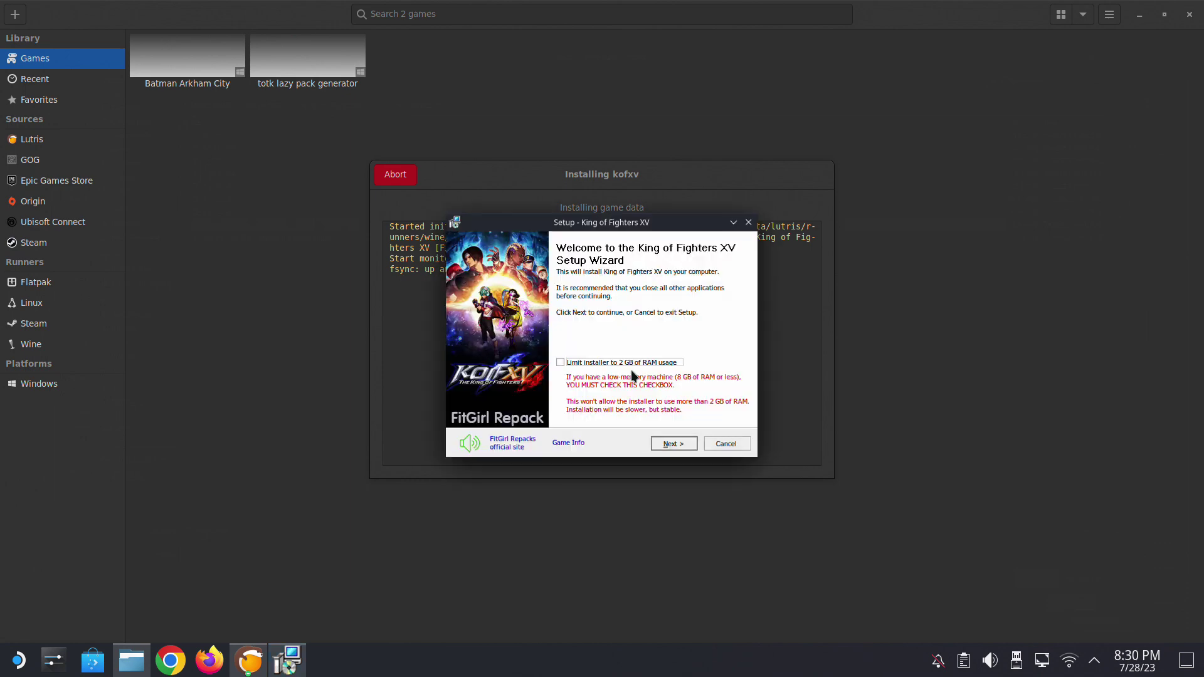
left_click(469, 443)
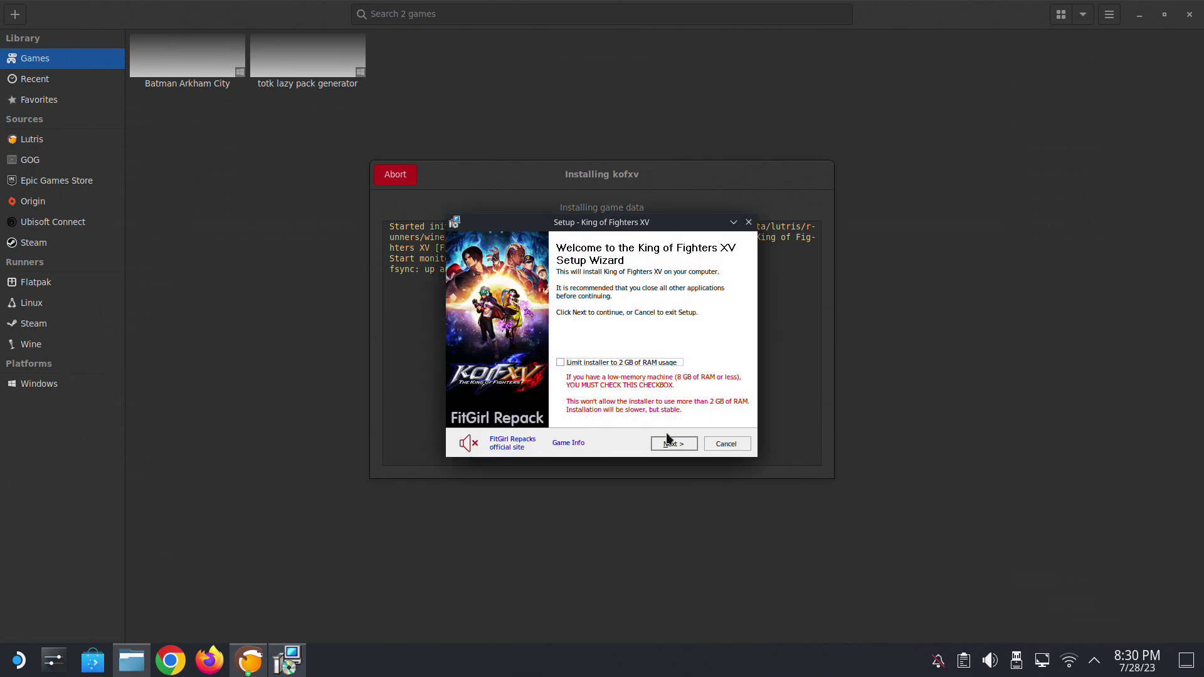
left_click(669, 441)
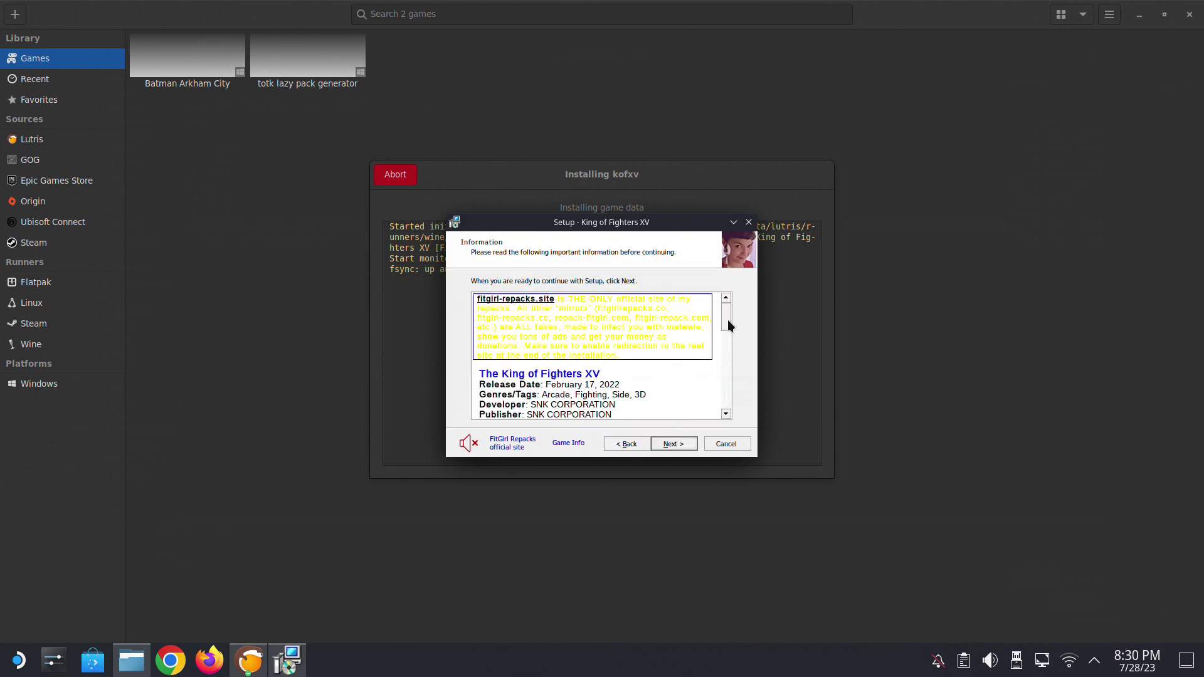
left_click_drag(728, 321, 727, 411)
left_click(697, 444)
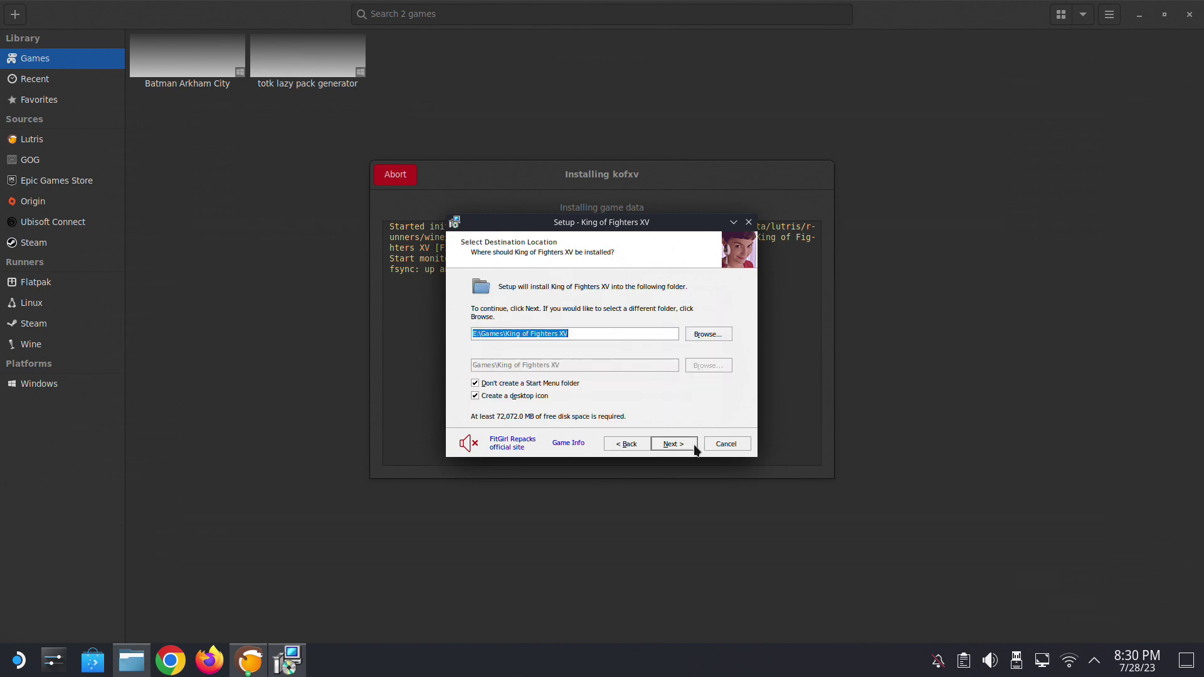
Step: Disable the desktop icon and "Don't create a Start Menu folder" options, and set the destination folder to C:\Games\King of Fighters XV
left_click(528, 397)
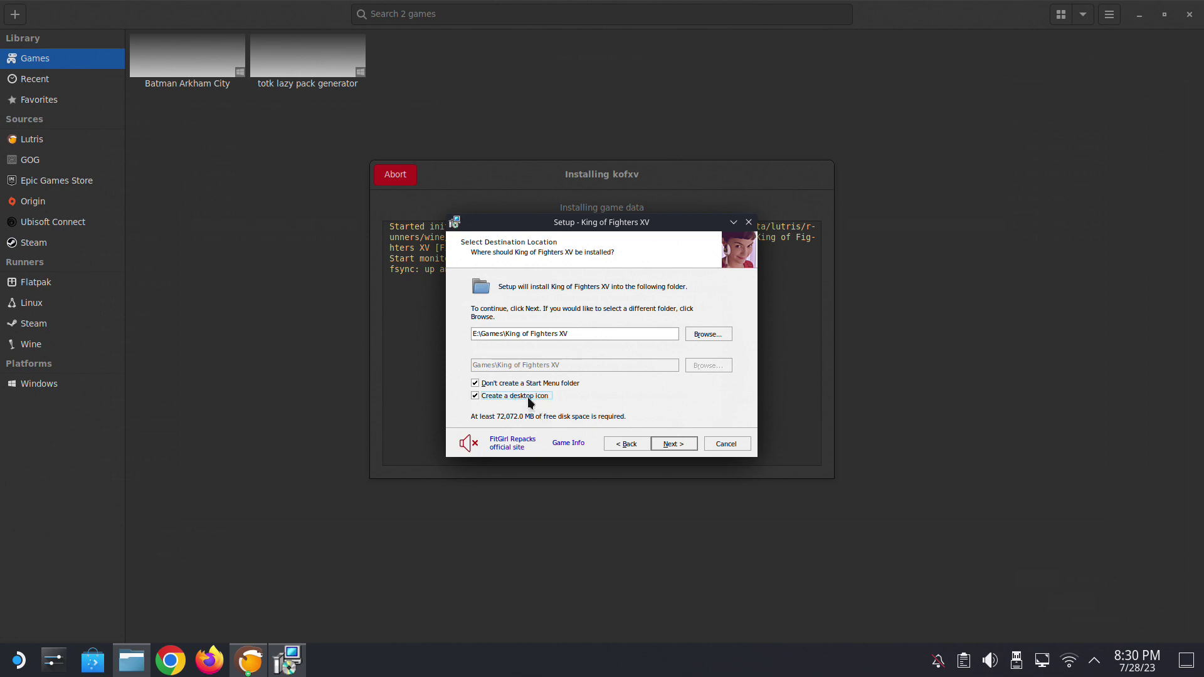
left_click(546, 384)
left_click(707, 334)
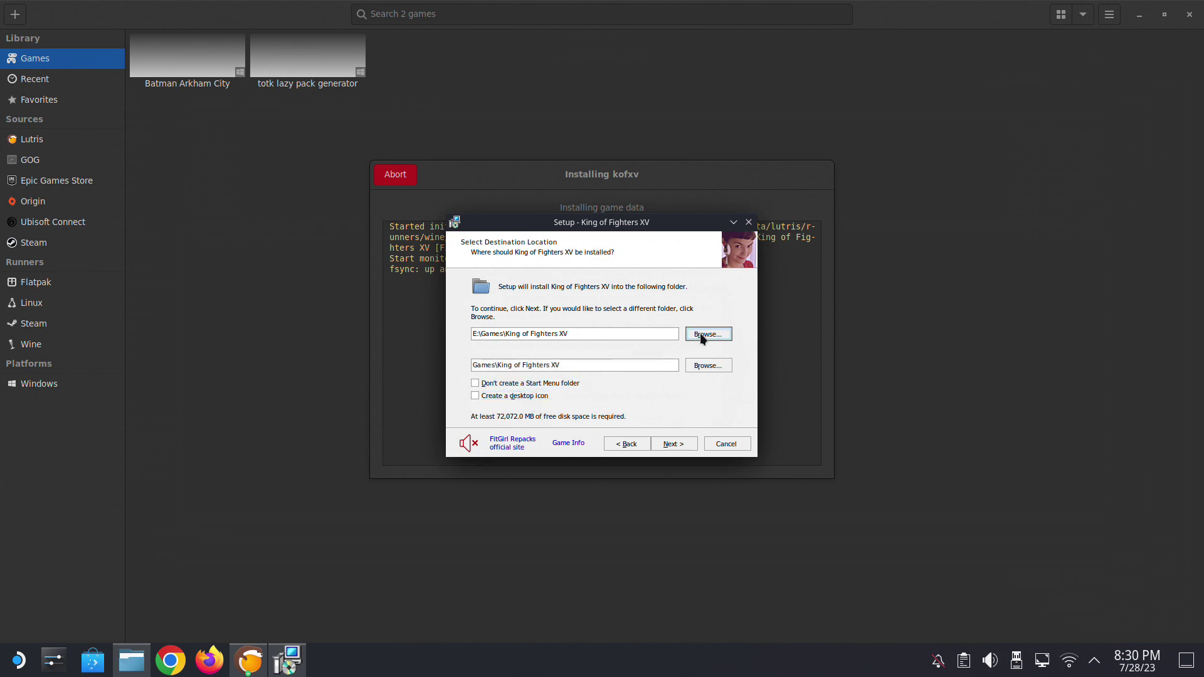
scroll(552, 327, "up", 1)
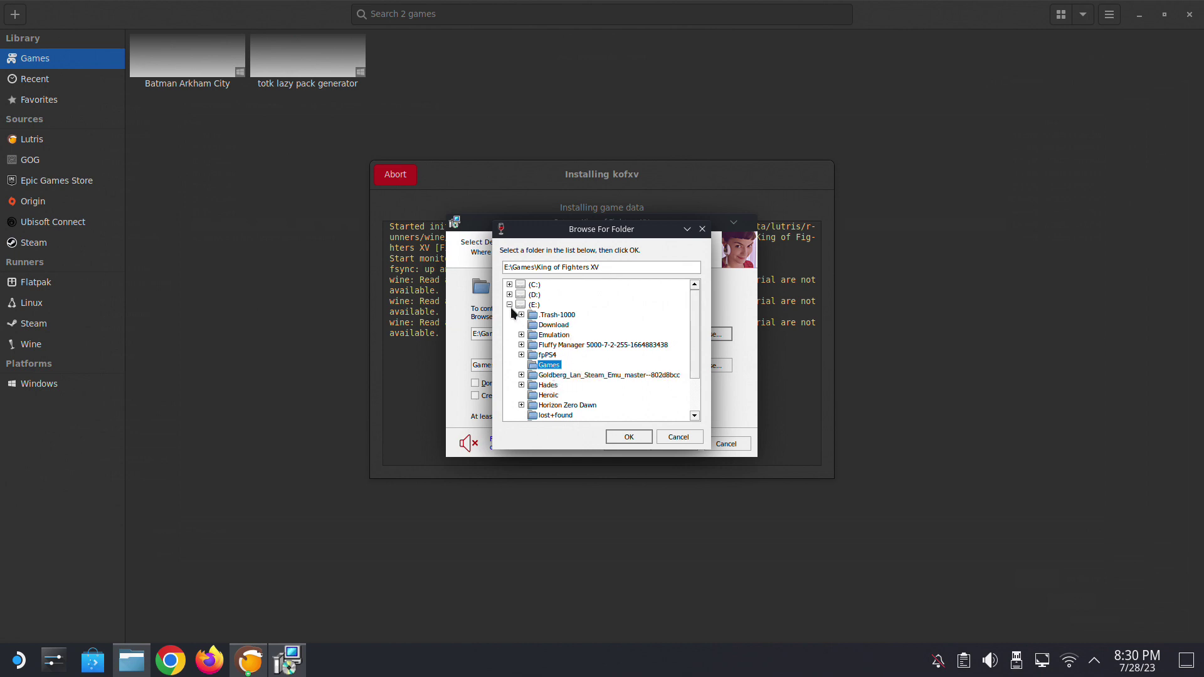
left_click(510, 286)
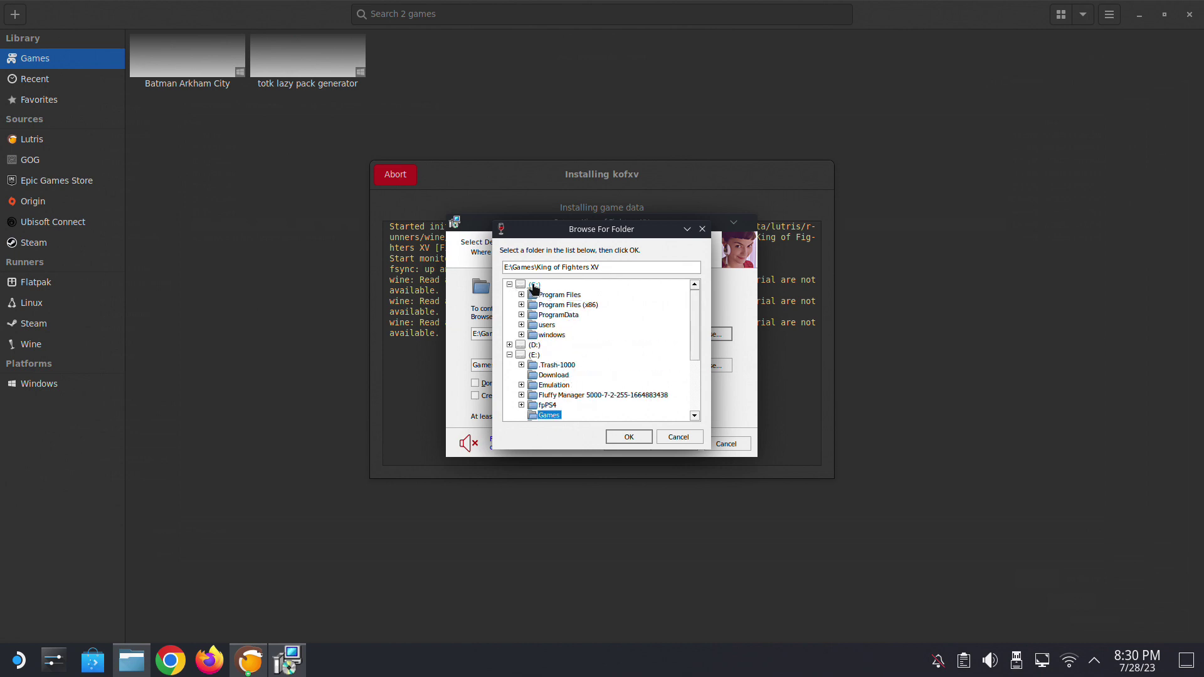
left_click(525, 284)
left_click(513, 268)
type("G")
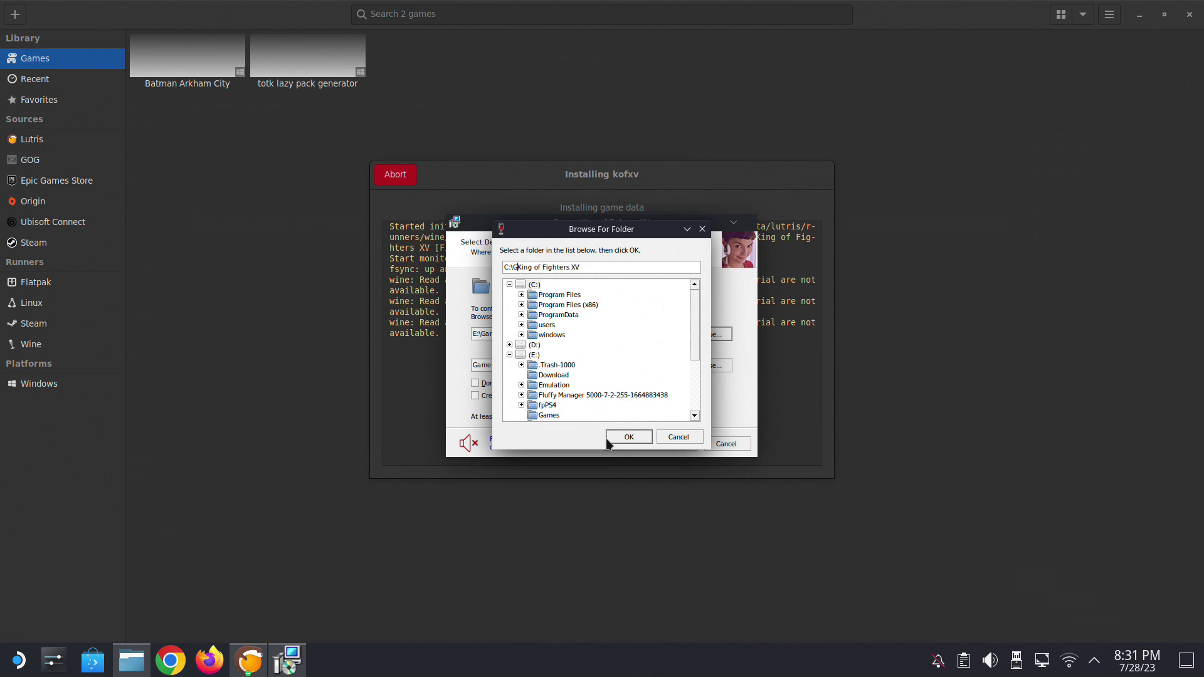
type("ames\\")
left_click(618, 439)
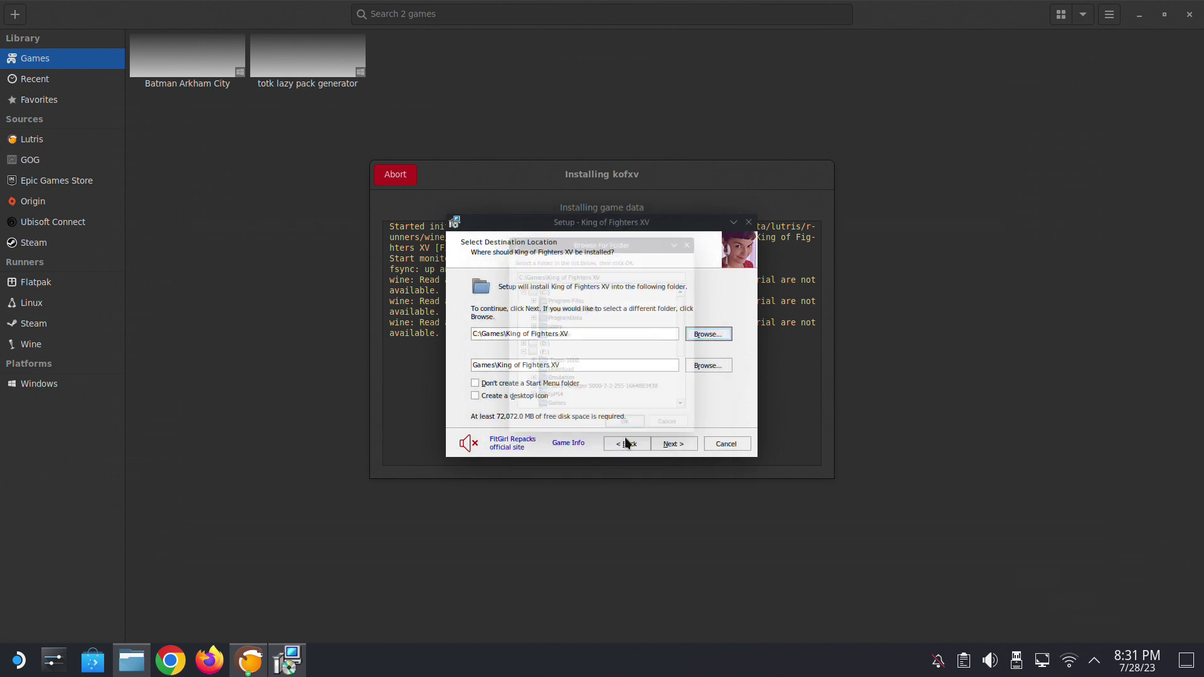
Step: Install the game with the default components and finish the wizard with all post-install options enabled, closing the file check
left_click(686, 444)
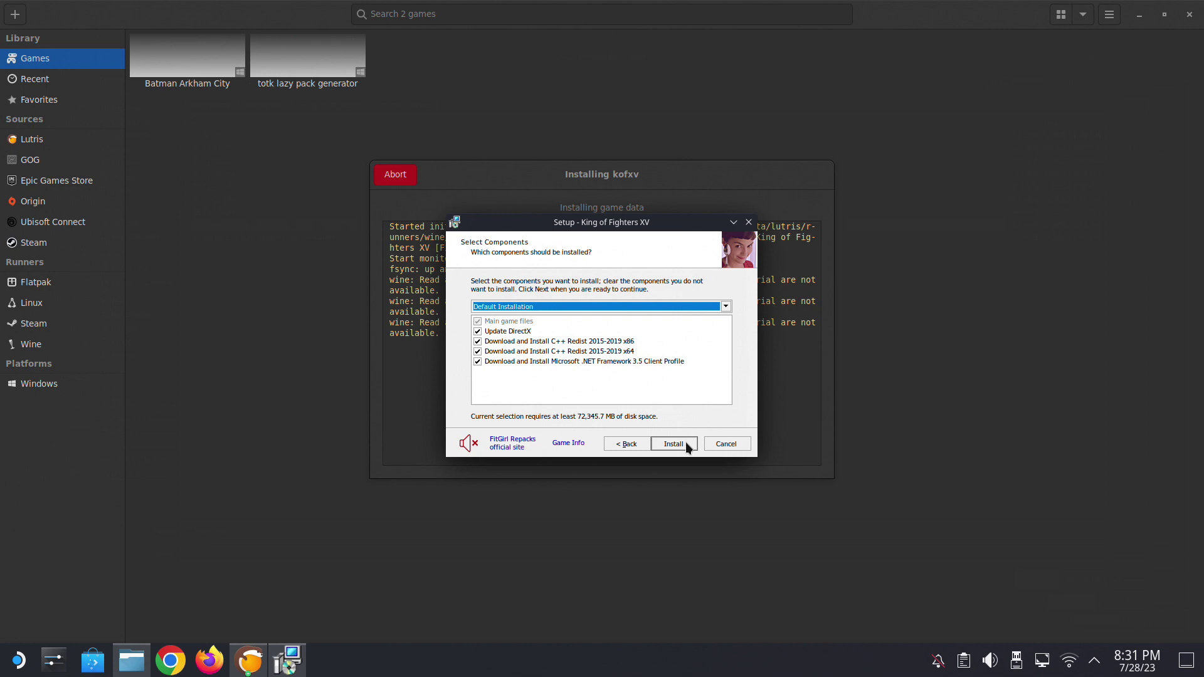
left_click(673, 444)
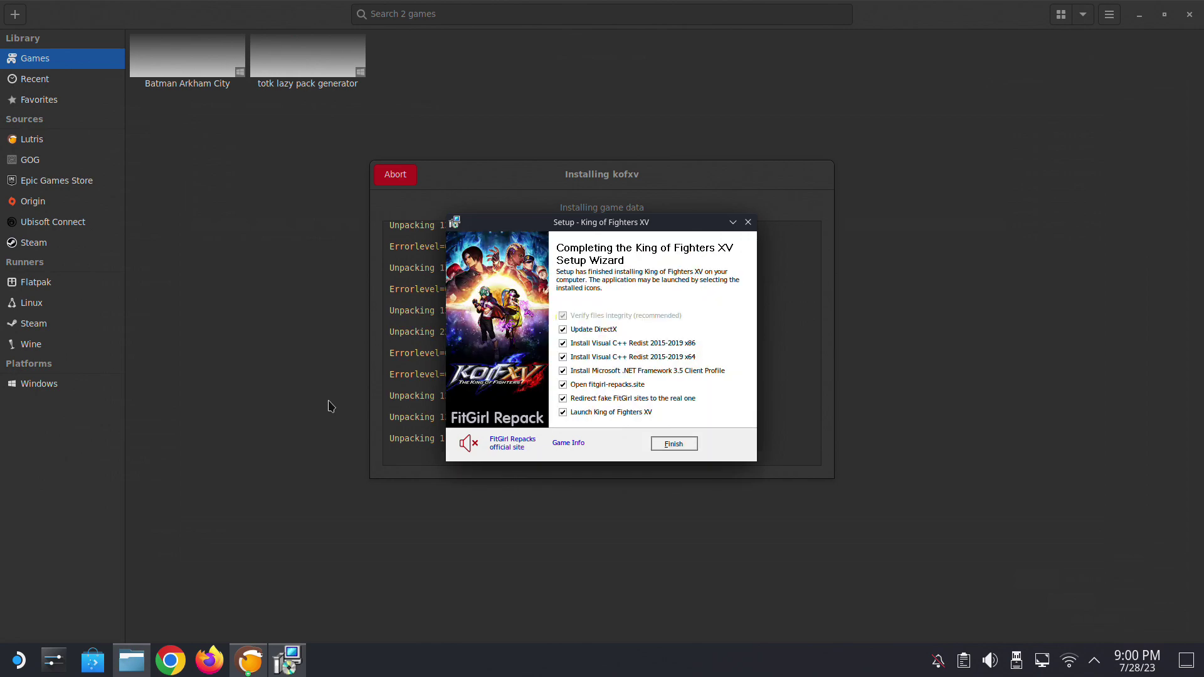
left_click(673, 444)
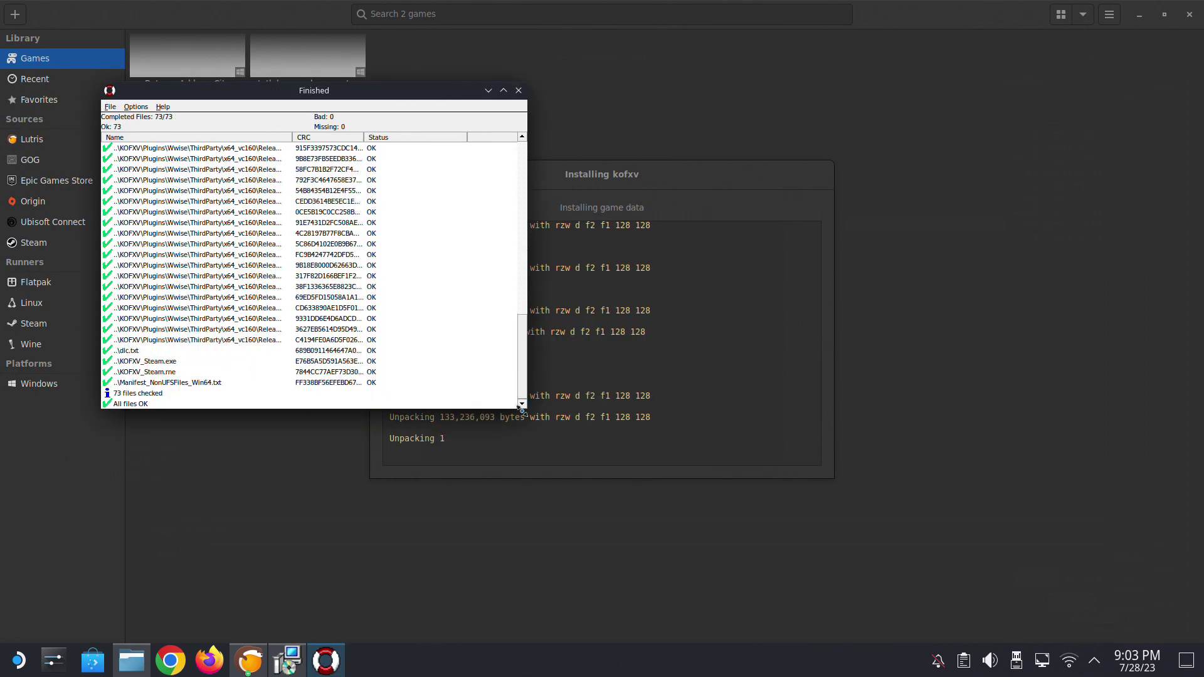
left_click(518, 90)
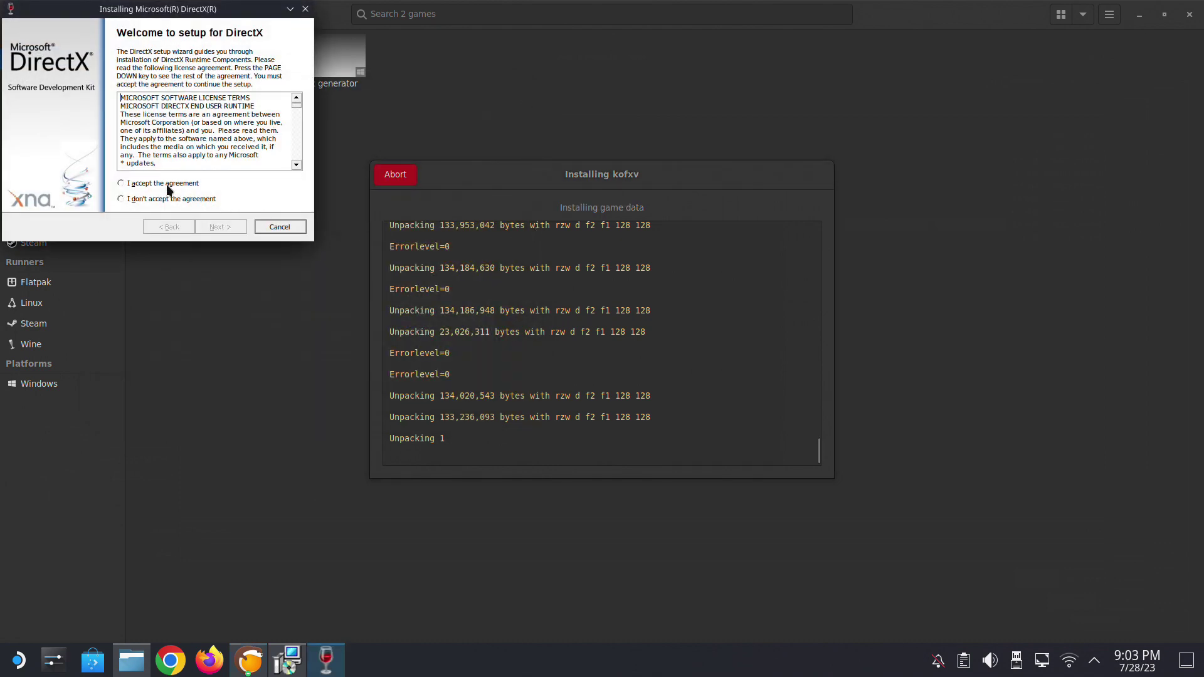
Step: Try to install the DirectX runtime components, accepting the licence agreement, and finish the DirectX wizard
left_click(167, 186)
left_click(236, 227)
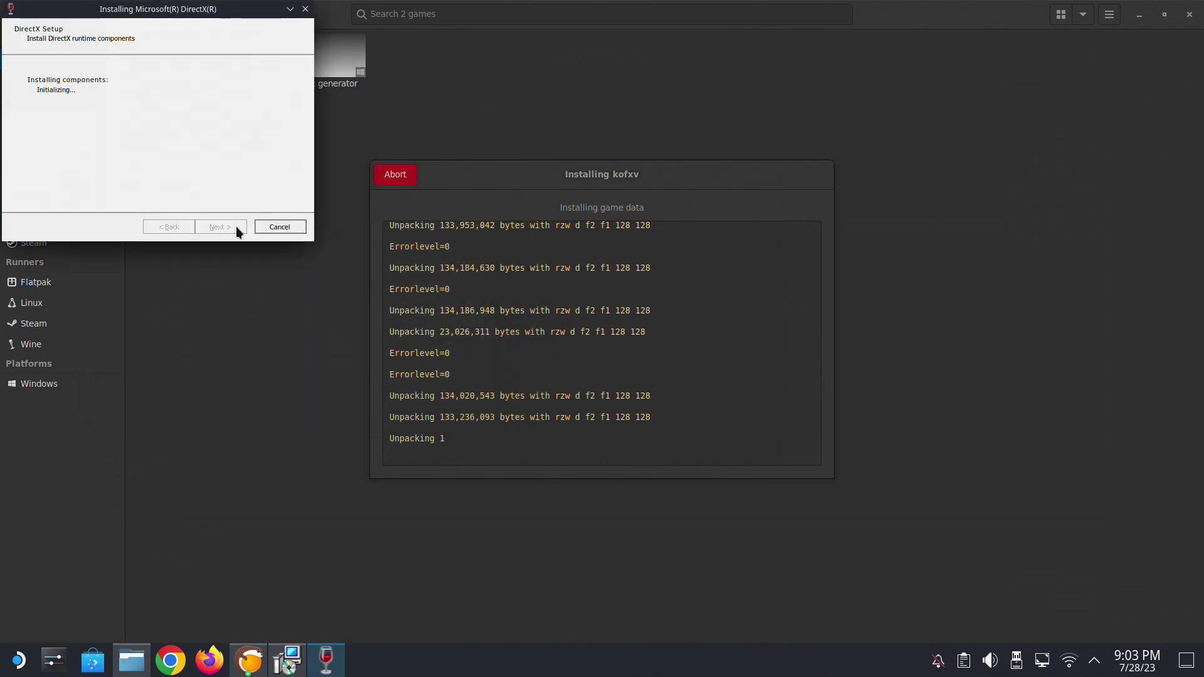
left_click(611, 359)
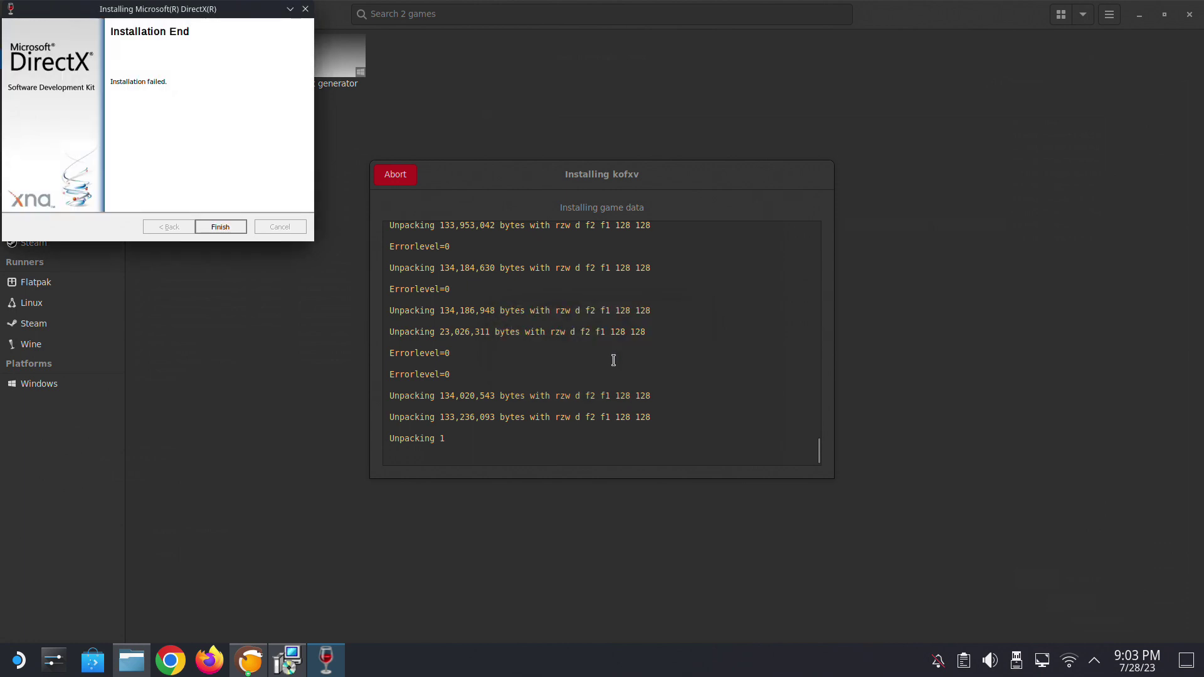
left_click(234, 227)
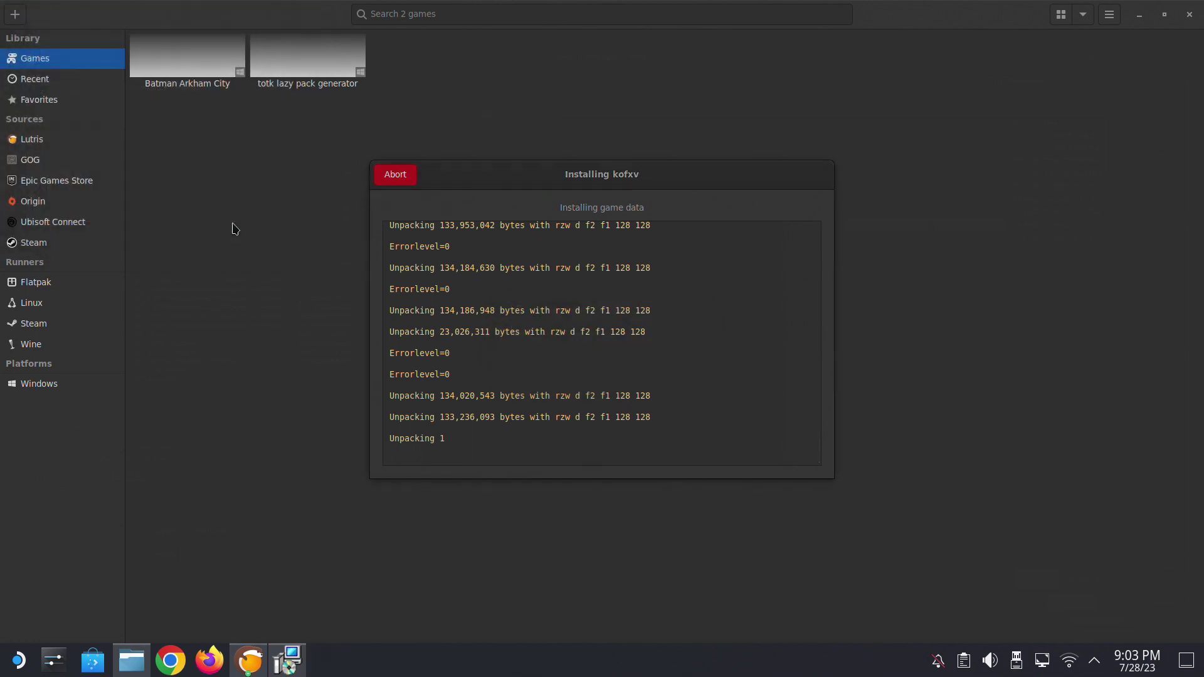
Step: Install the Microsoft Visual C++ 2015-2019 Redistributable (x86), agreeing to its licence terms, and close its setup
left_click(562, 395)
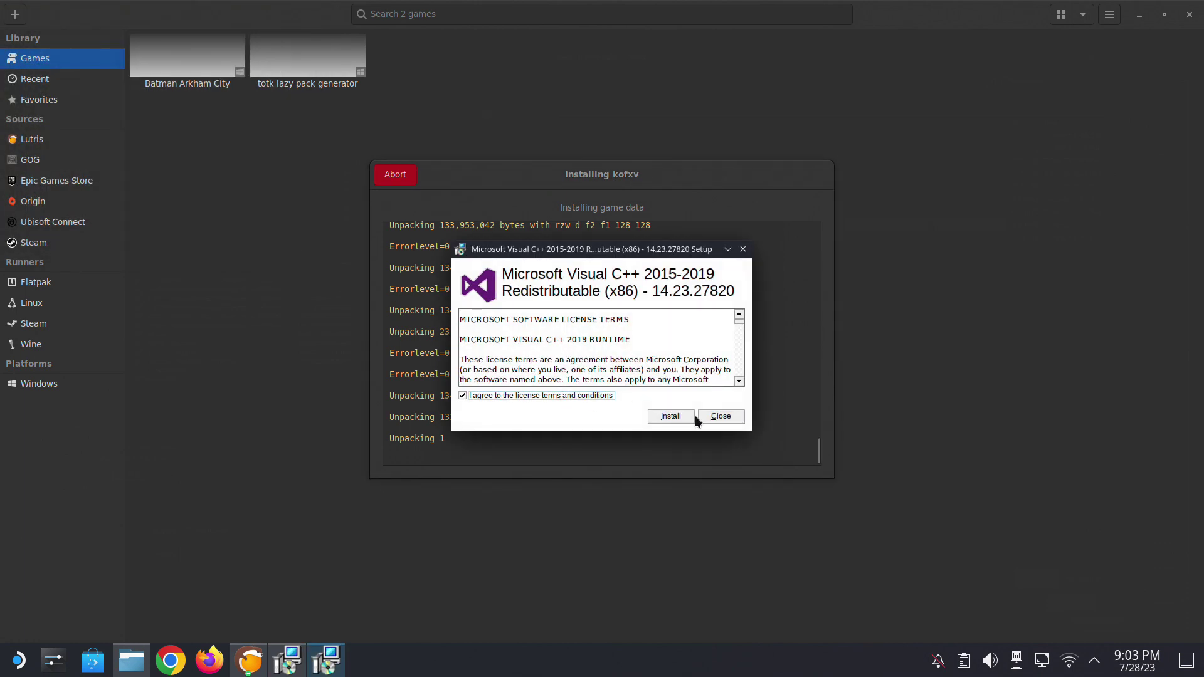
left_click(686, 416)
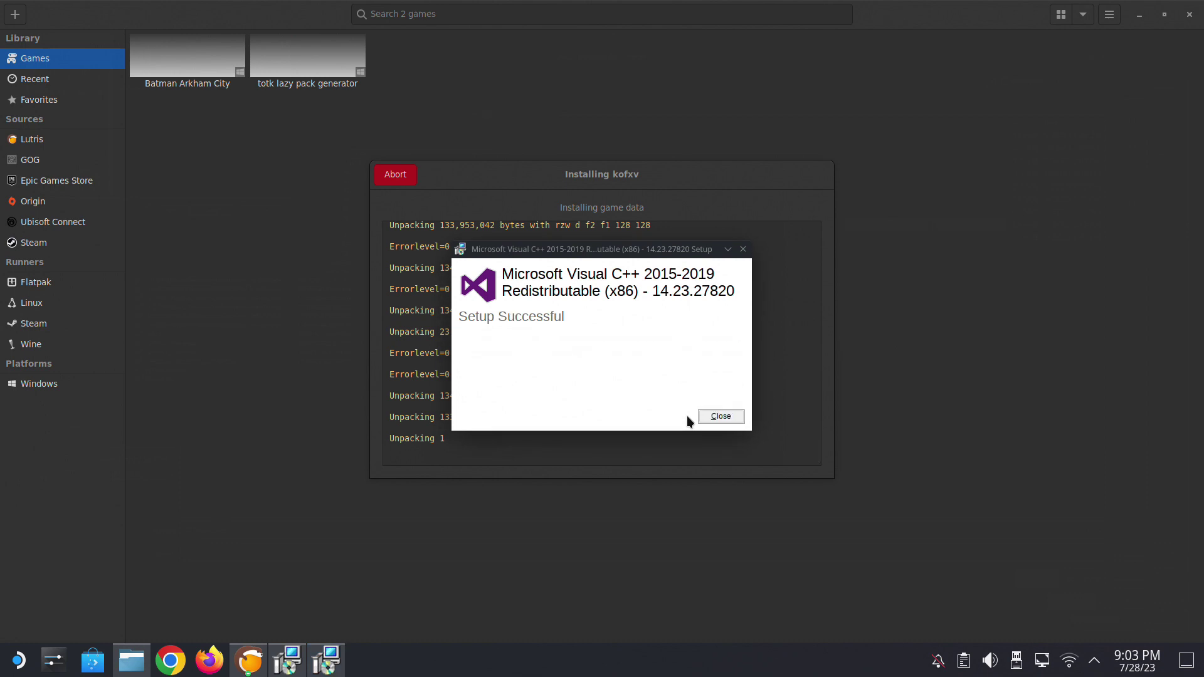
left_click(721, 416)
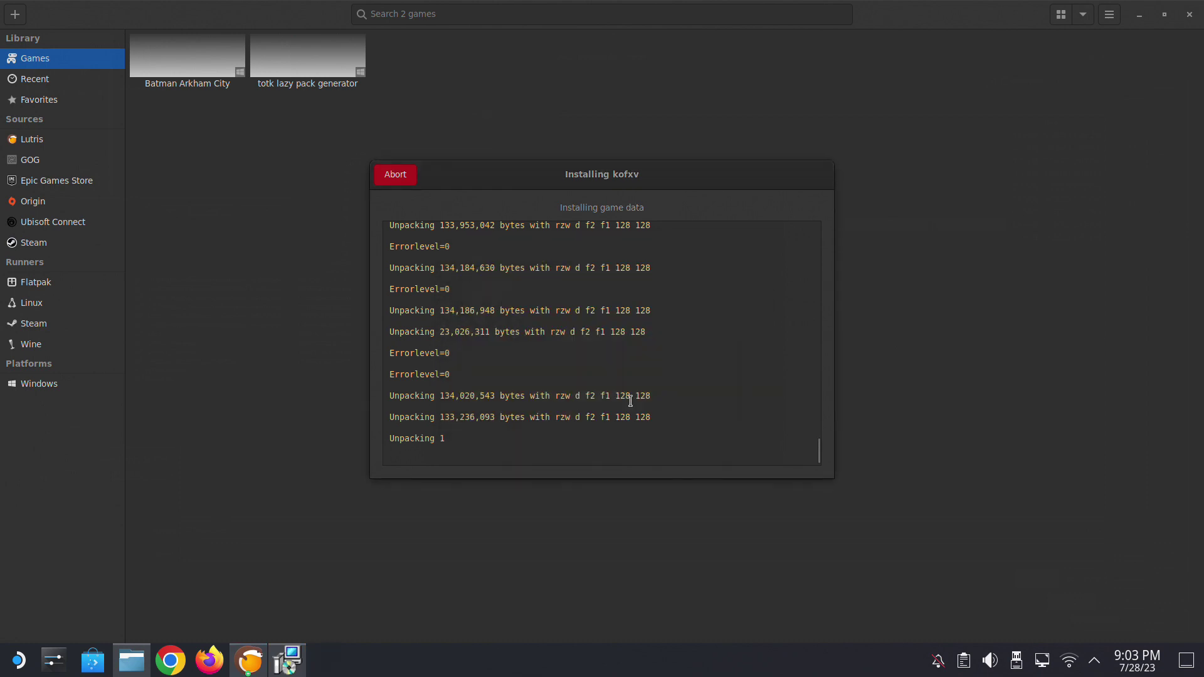
Step: Install the Microsoft Visual C++ 2015-2019 Redistributable (x64), agreeing to its licence terms, and close its setup
left_click(593, 395)
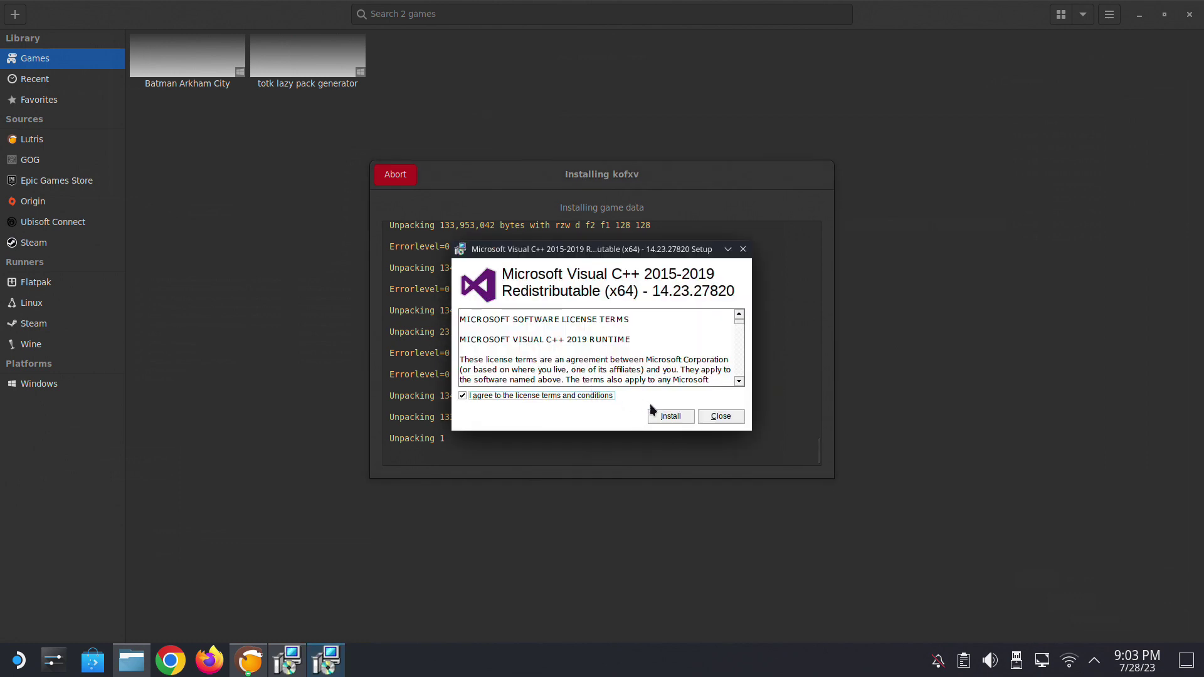
left_click(666, 416)
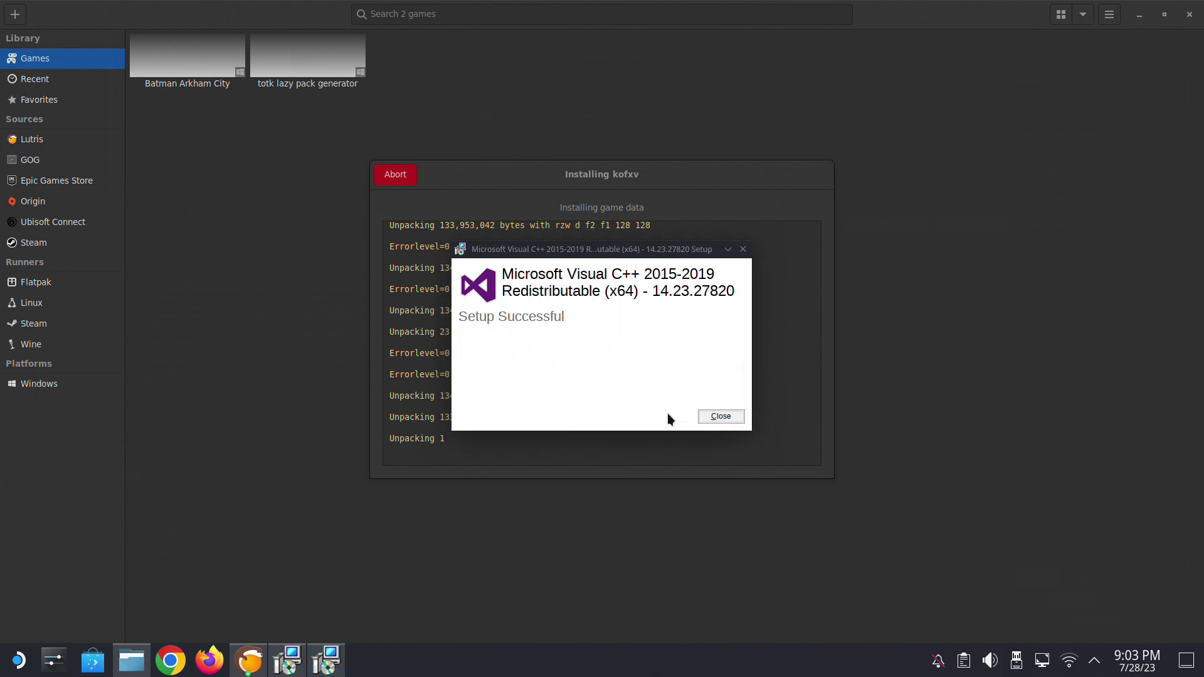
left_click(709, 416)
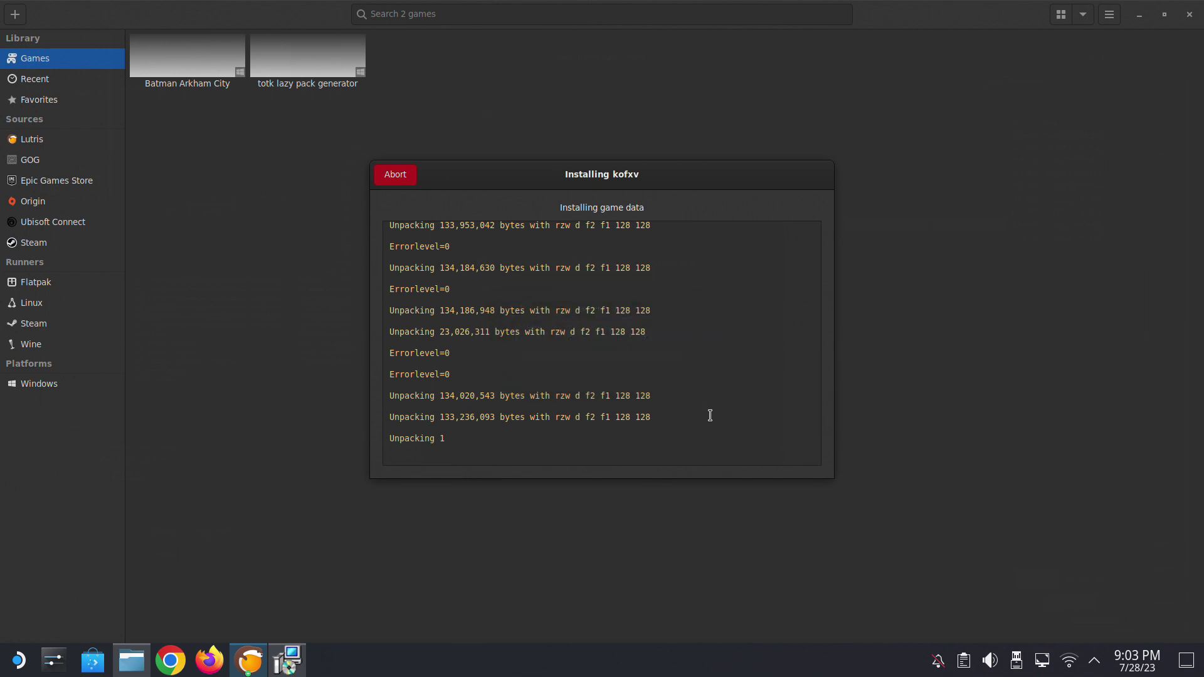
Step: Finish the Microsoft .NET Framework Client Profile setup and close the completed kofxv installer
left_click(683, 462)
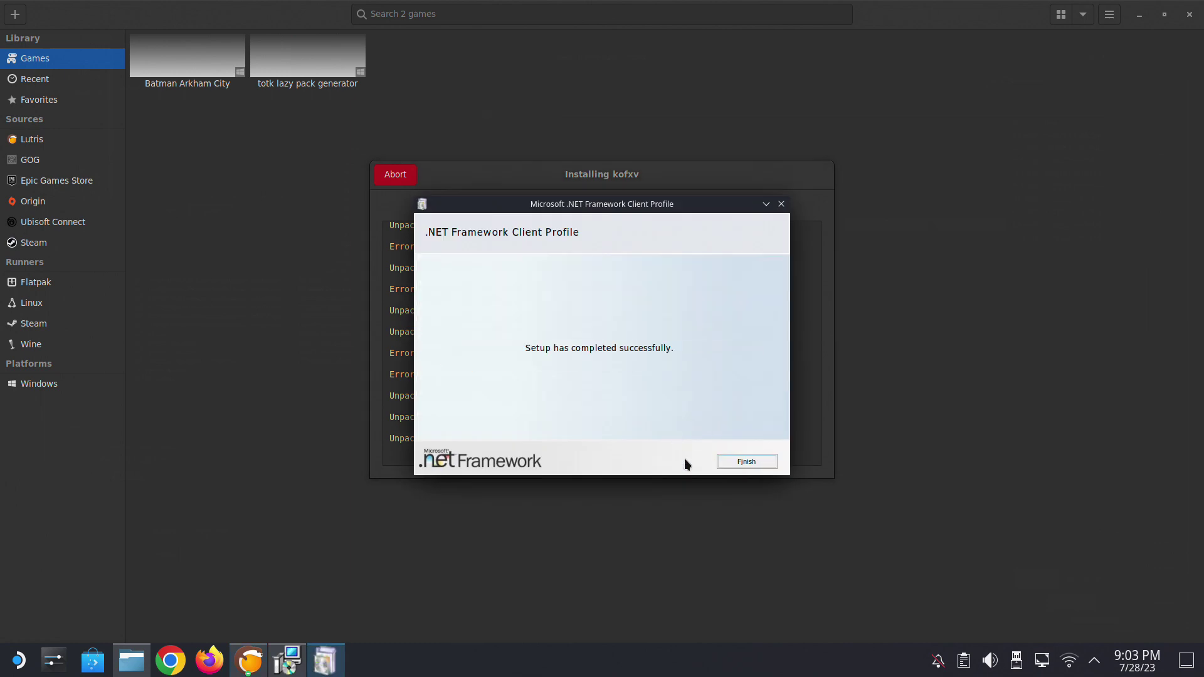
left_click(727, 458)
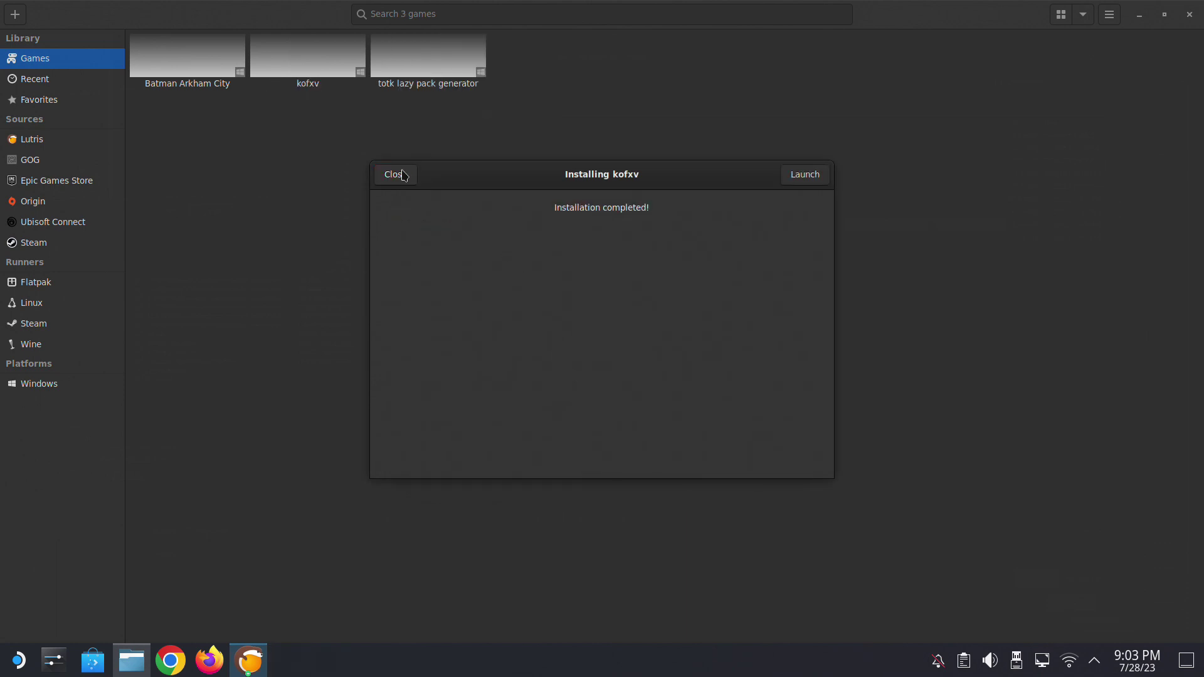
left_click(395, 174)
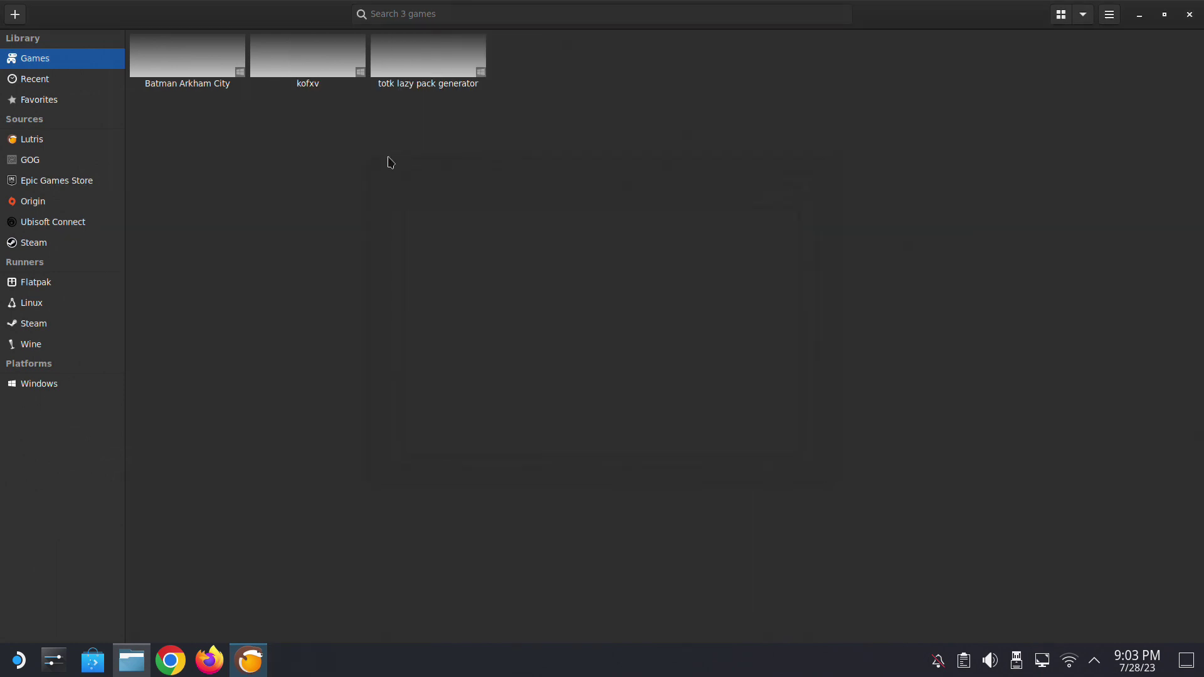
Step: Launch kofxv from the game library to test the installation
right_click(288, 59)
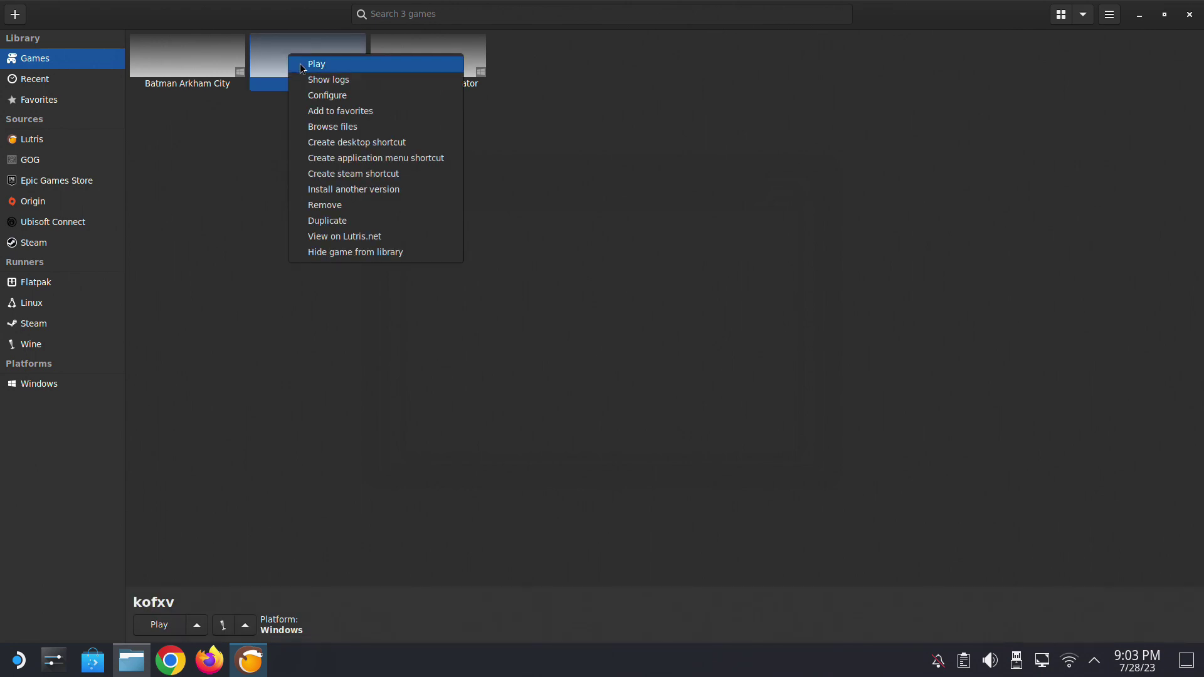
left_click(302, 65)
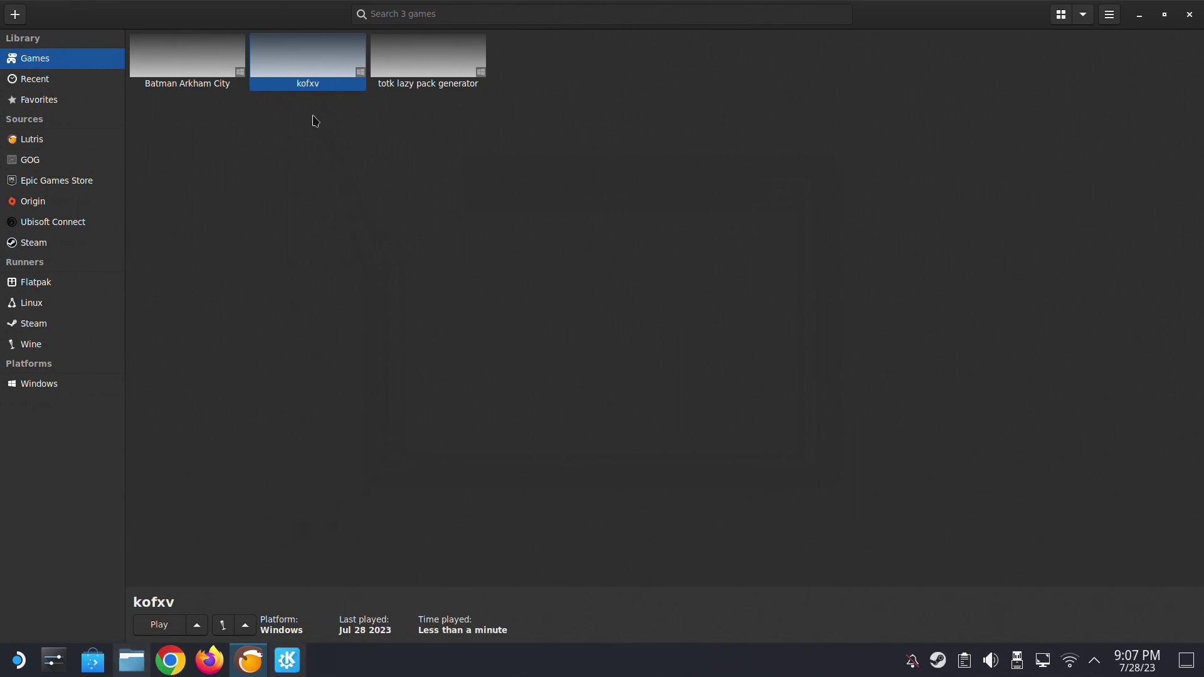
Step: Open kofxv's configuration at the game options, check the executable path, and start browsing for a different executable
right_click(296, 69)
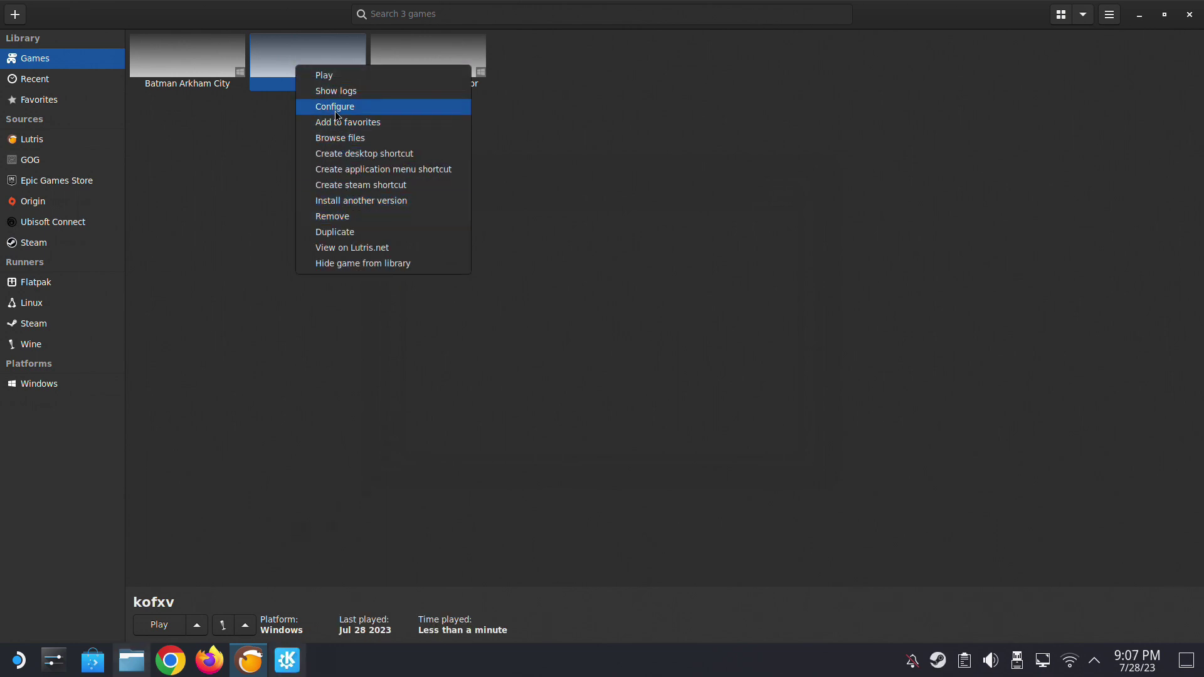
left_click(431, 106)
left_click(468, 158)
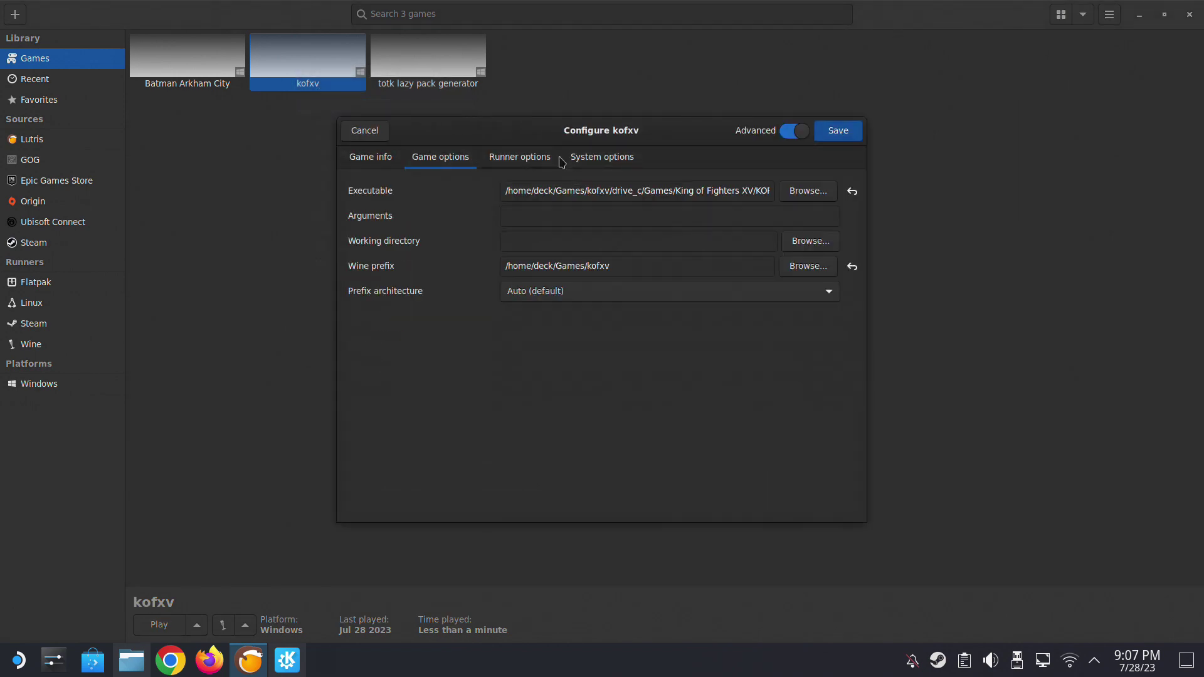
left_click_drag(704, 184, 505, 190)
left_click_drag(840, 186, 821, 199)
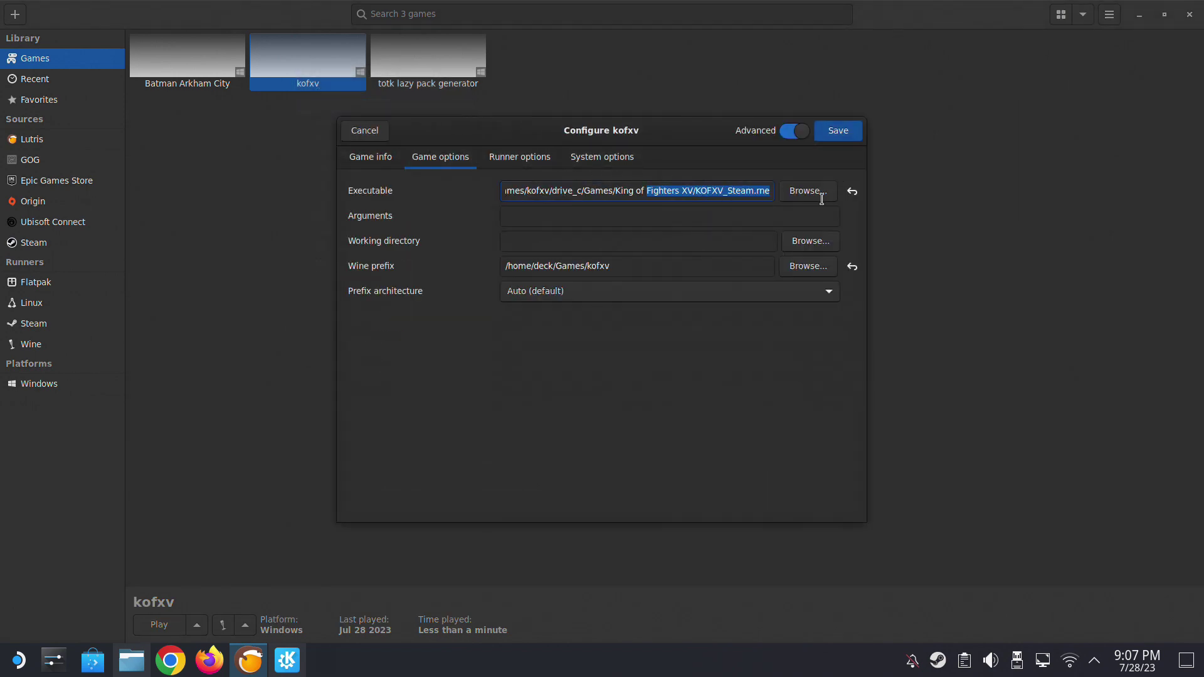
left_click(804, 197)
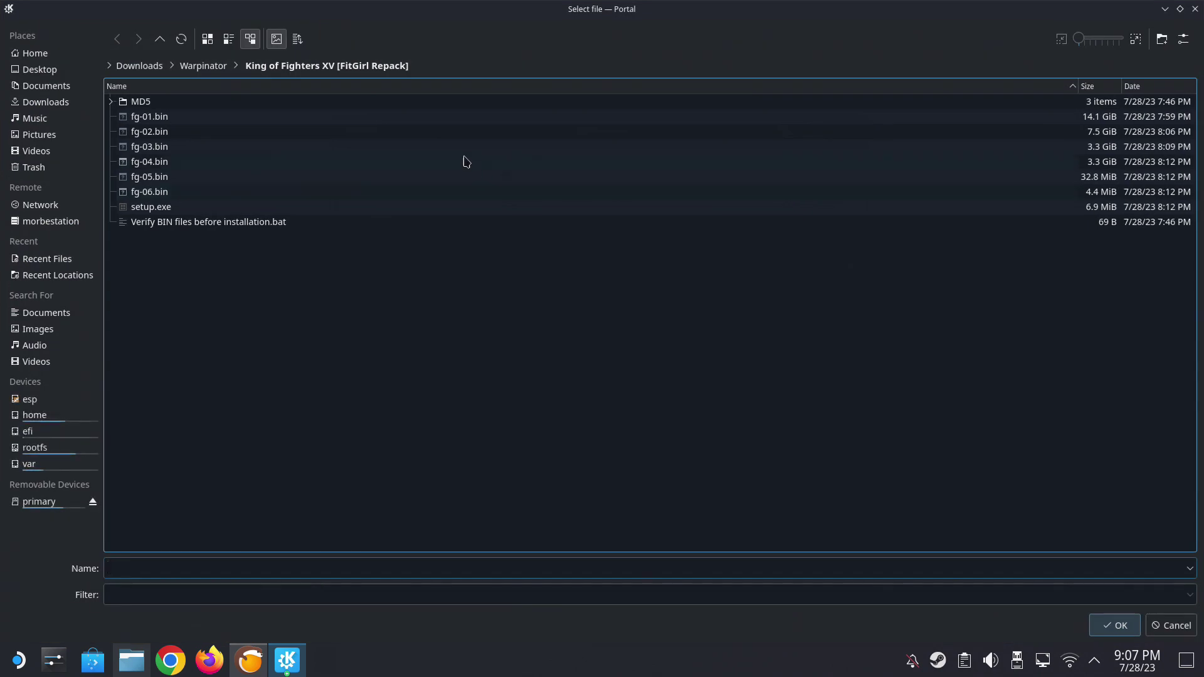
Step: Set the executable to KOFXV-Win64-Shipping.exe from Home/Games/kofxv/drive_c/Games/King of Fighters XV/KOFXV/Binaries/Win64
left_click(38, 69)
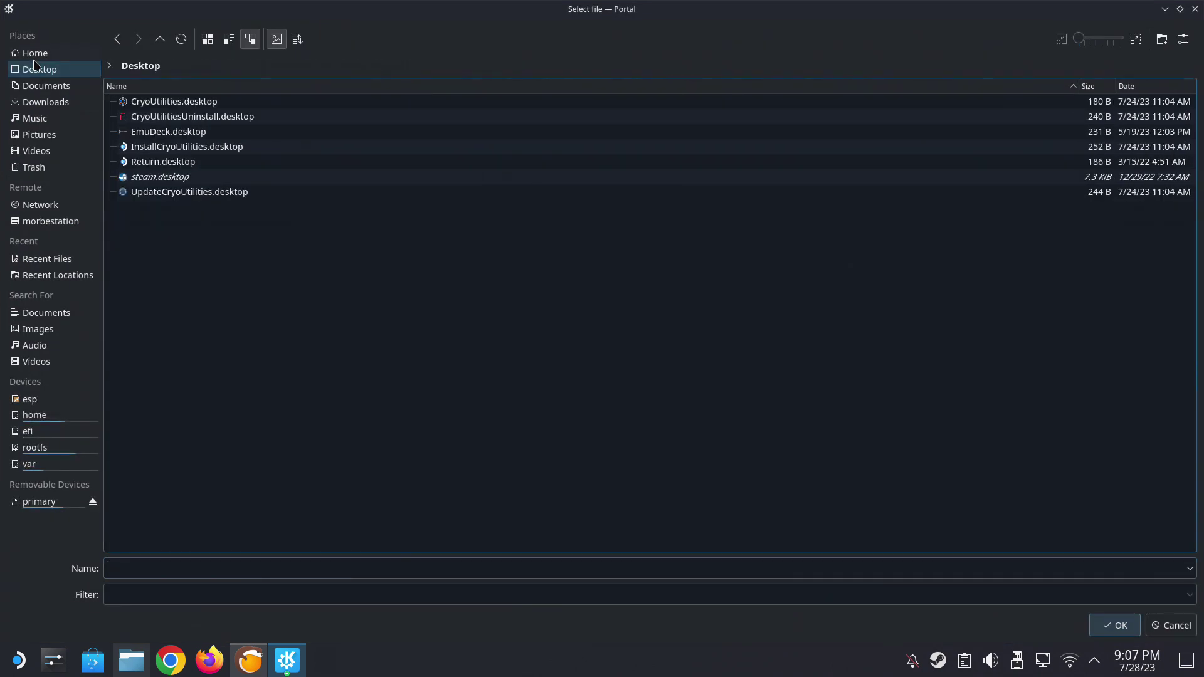
left_click(35, 53)
left_click(165, 177)
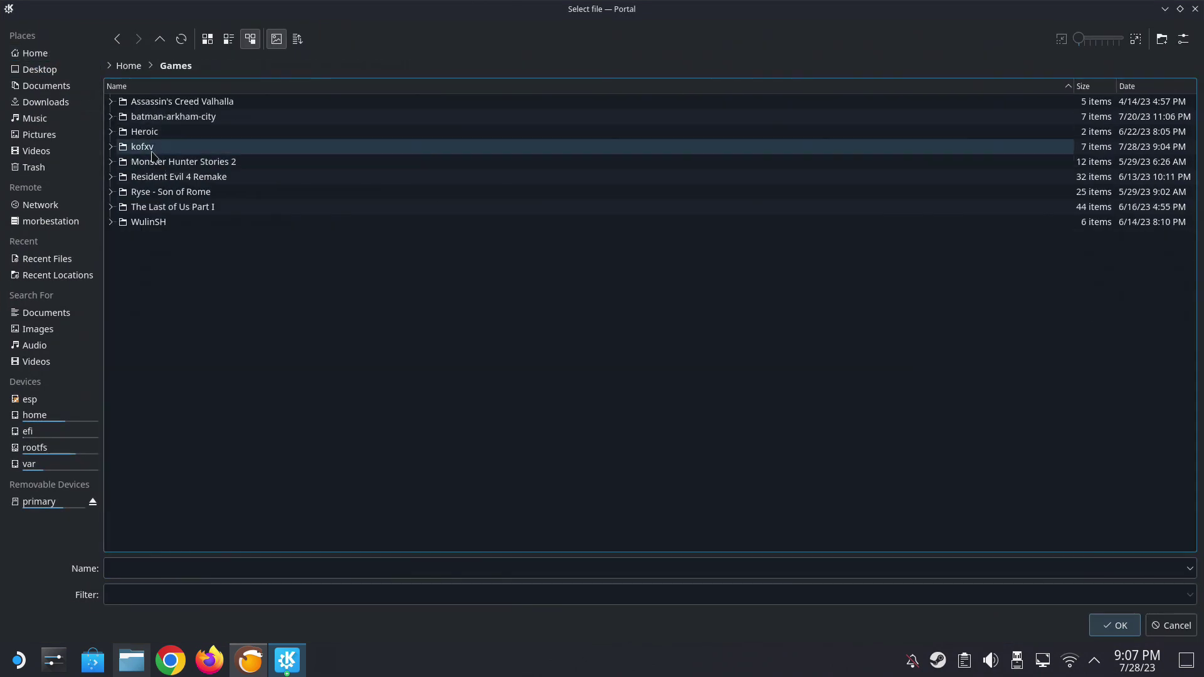
left_click(157, 148)
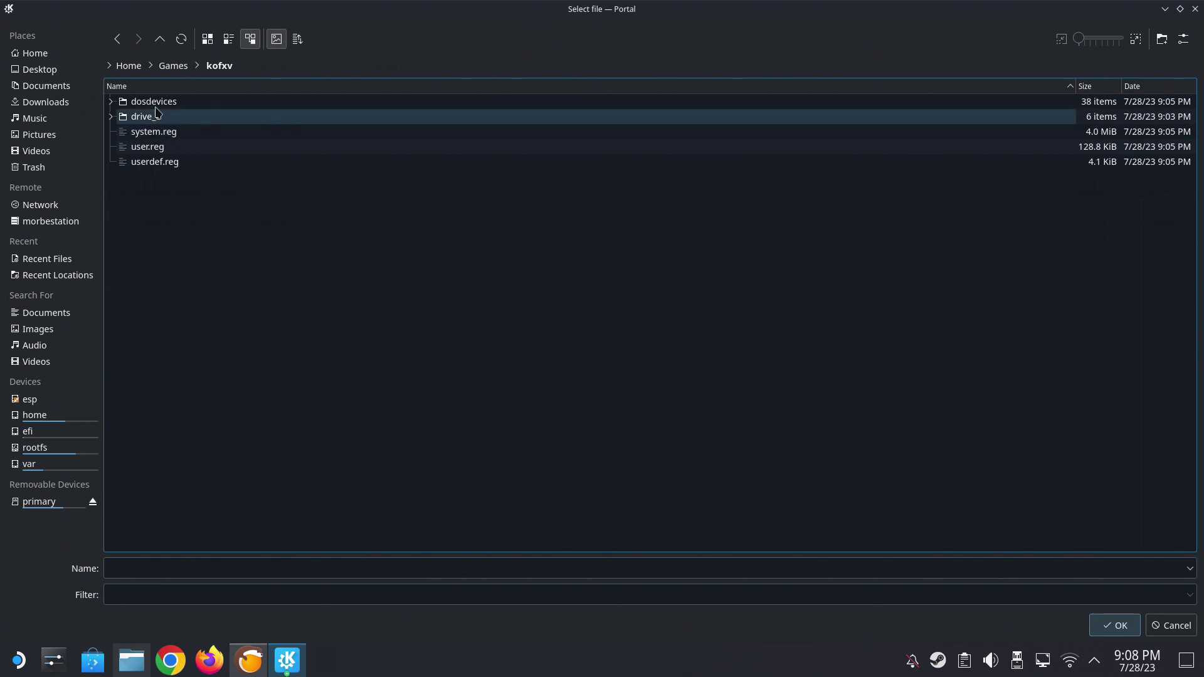
left_click(156, 116)
left_click(162, 101)
left_click(160, 102)
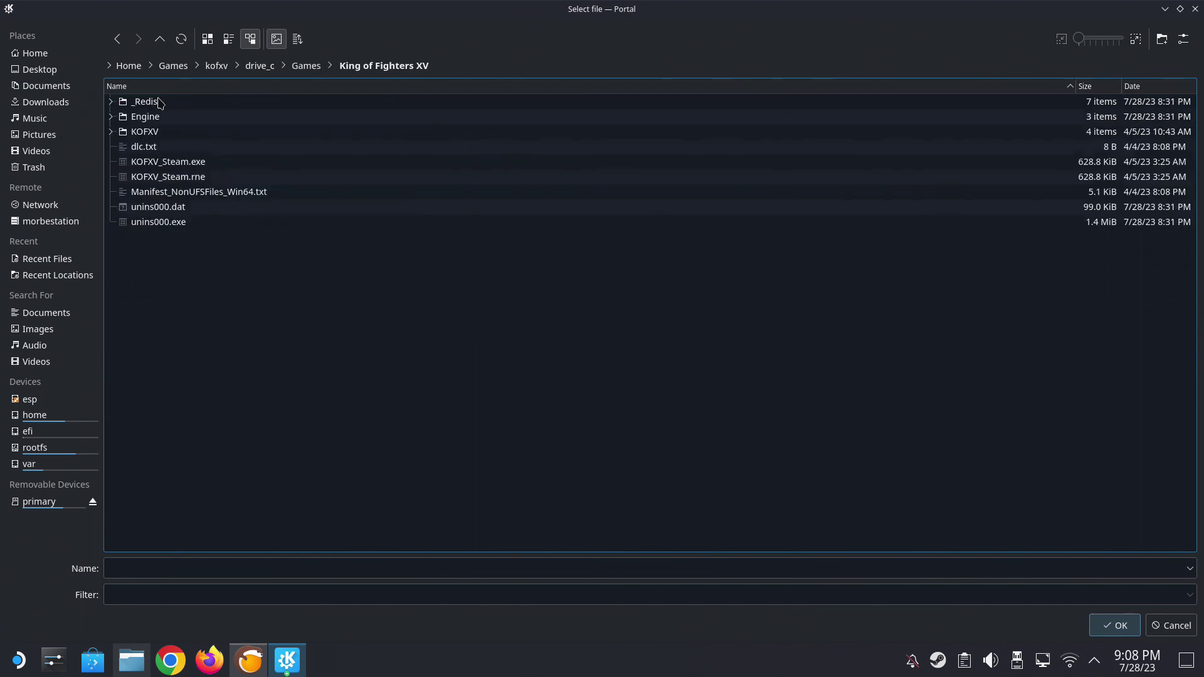
left_click(171, 131)
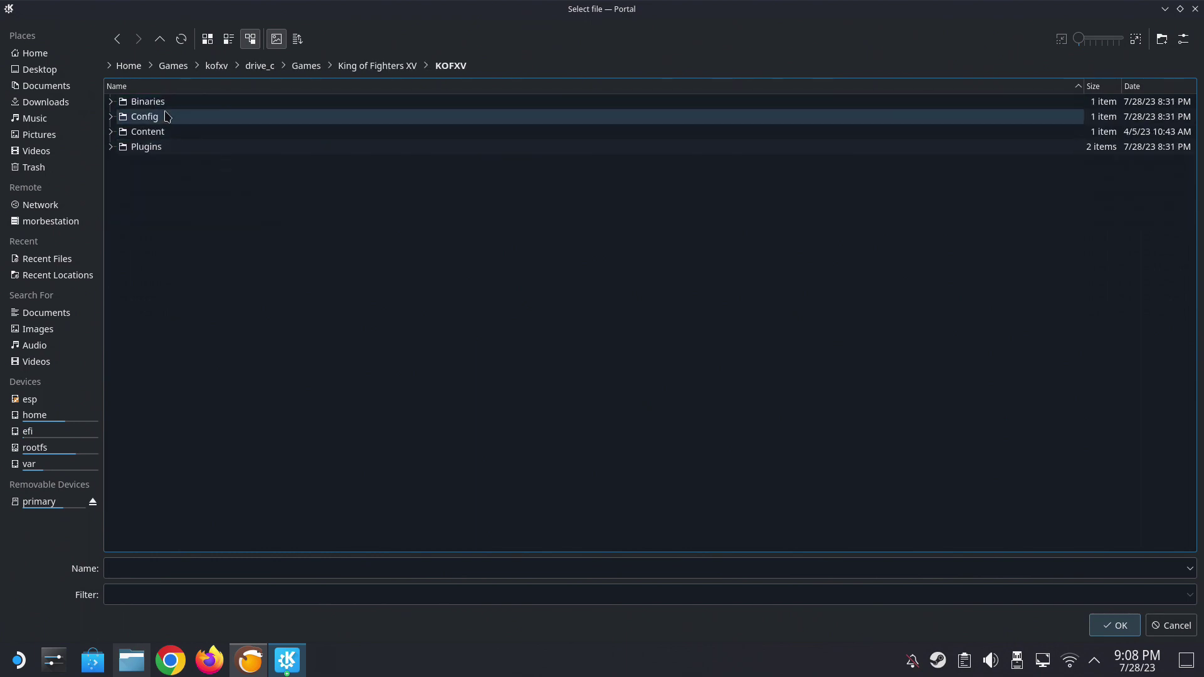
left_click(162, 103)
left_click(163, 108)
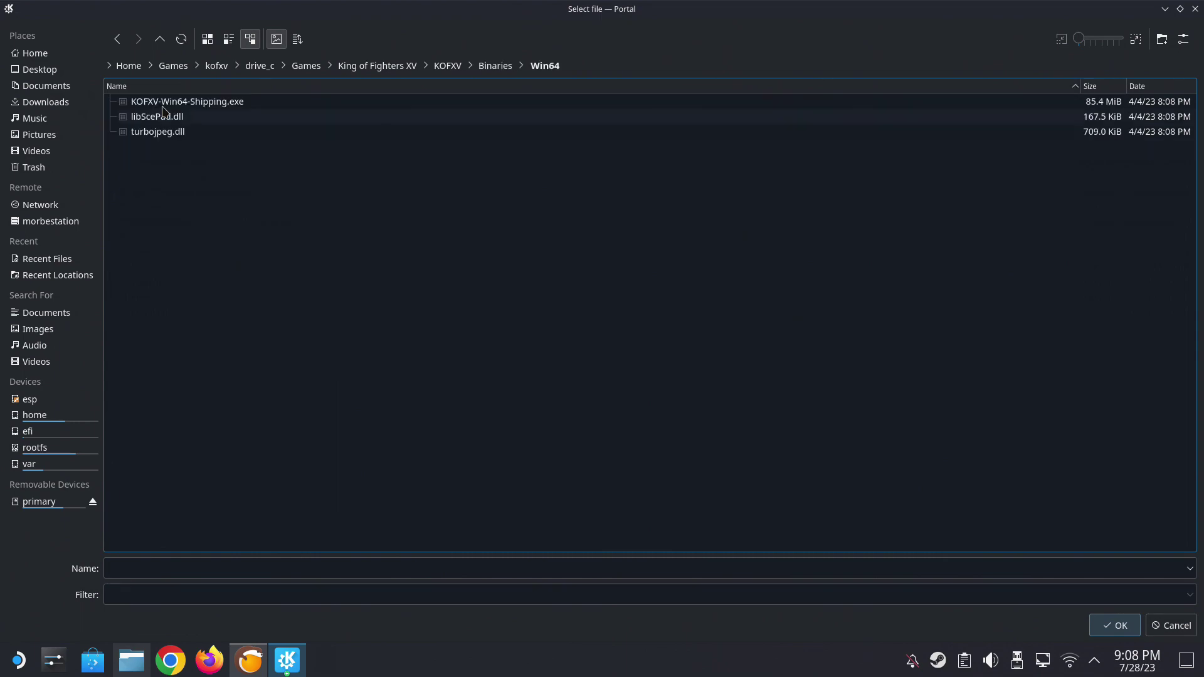
left_click(162, 102)
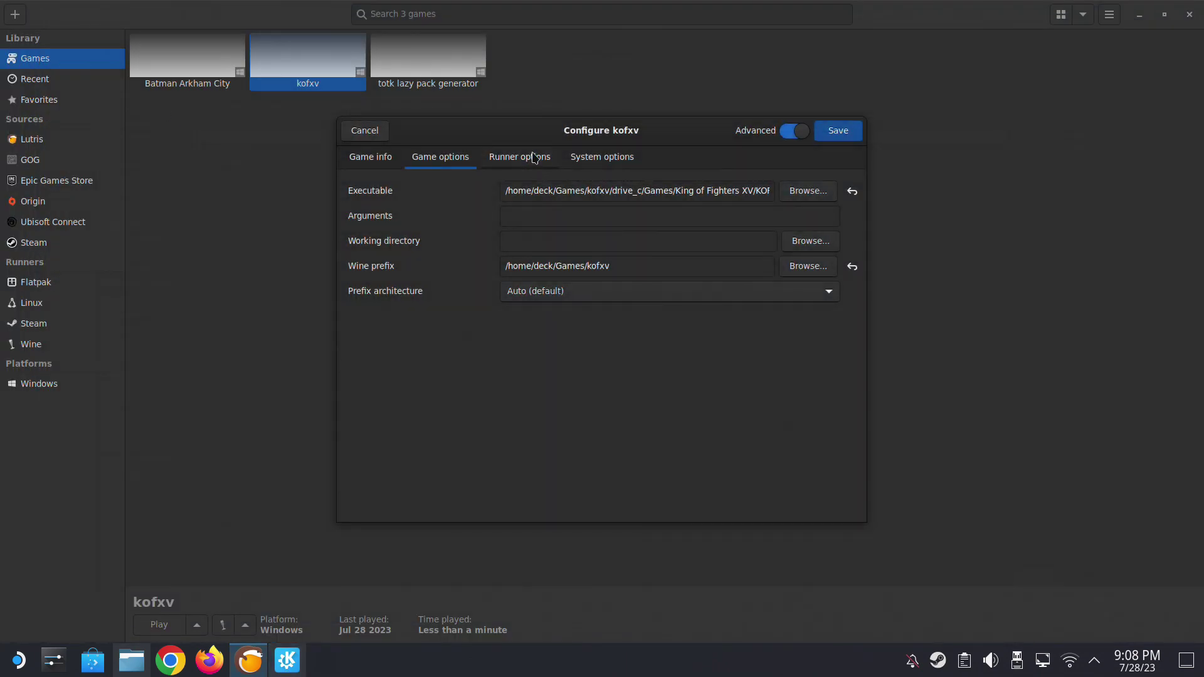
Step: Set kofxv's Wine version to Proton - Experimental in the runner options and save the configuration
left_click(576, 165)
left_click(545, 162)
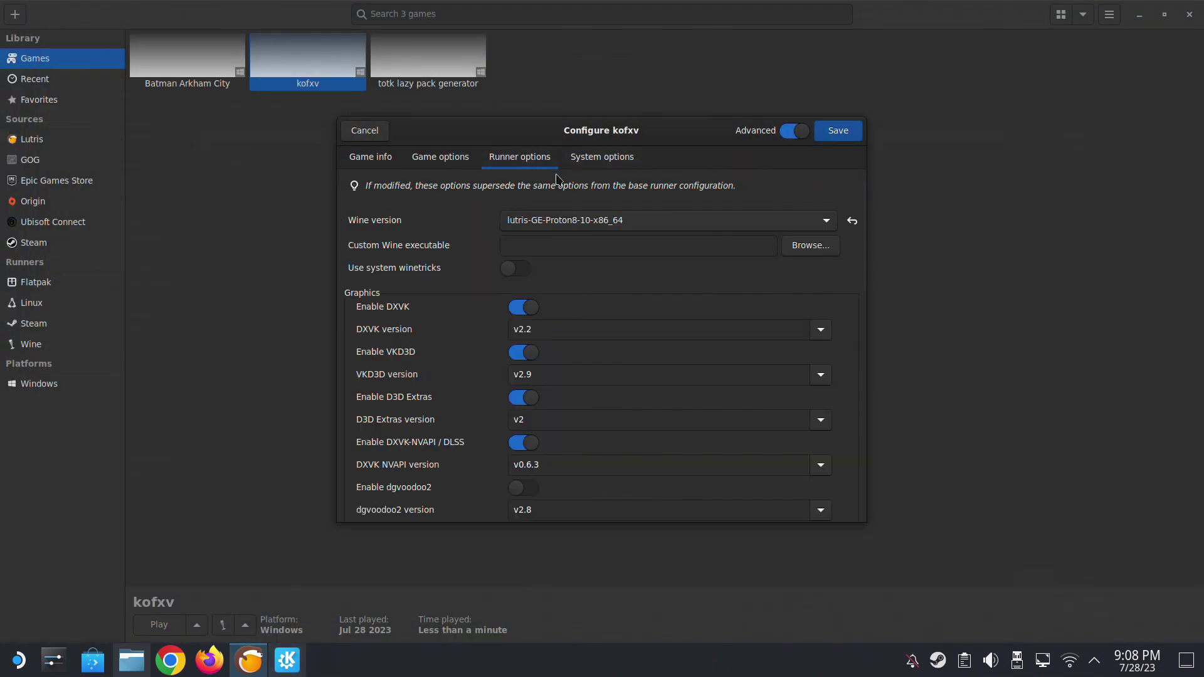
left_click(587, 219)
left_click(568, 313)
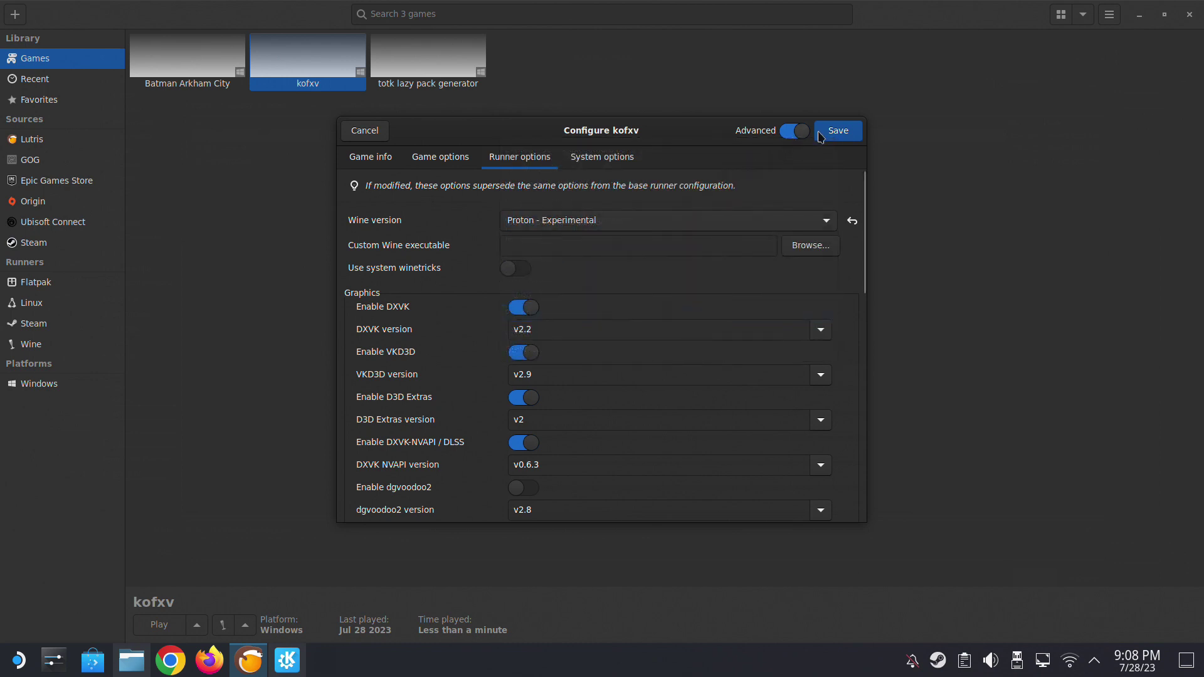
left_click(820, 137)
Step: Launch kofxv with the saved configuration and accept its User Agreement and Privacy Policy to reach the main menu
right_click(324, 63)
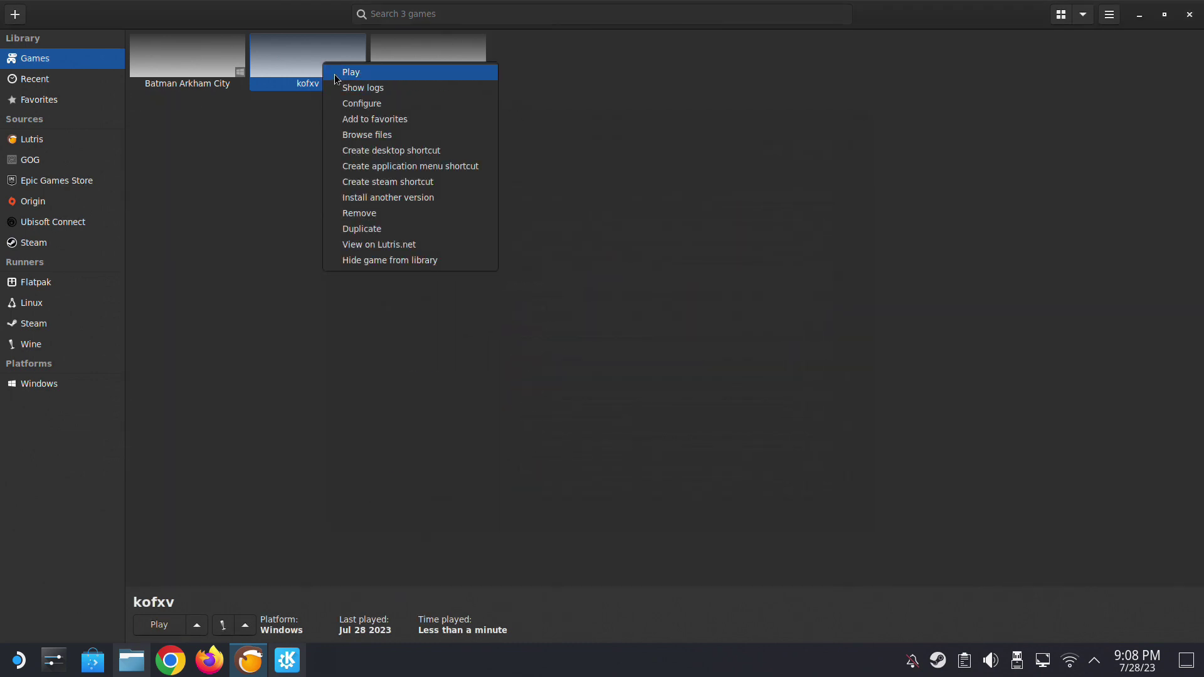
left_click(351, 72)
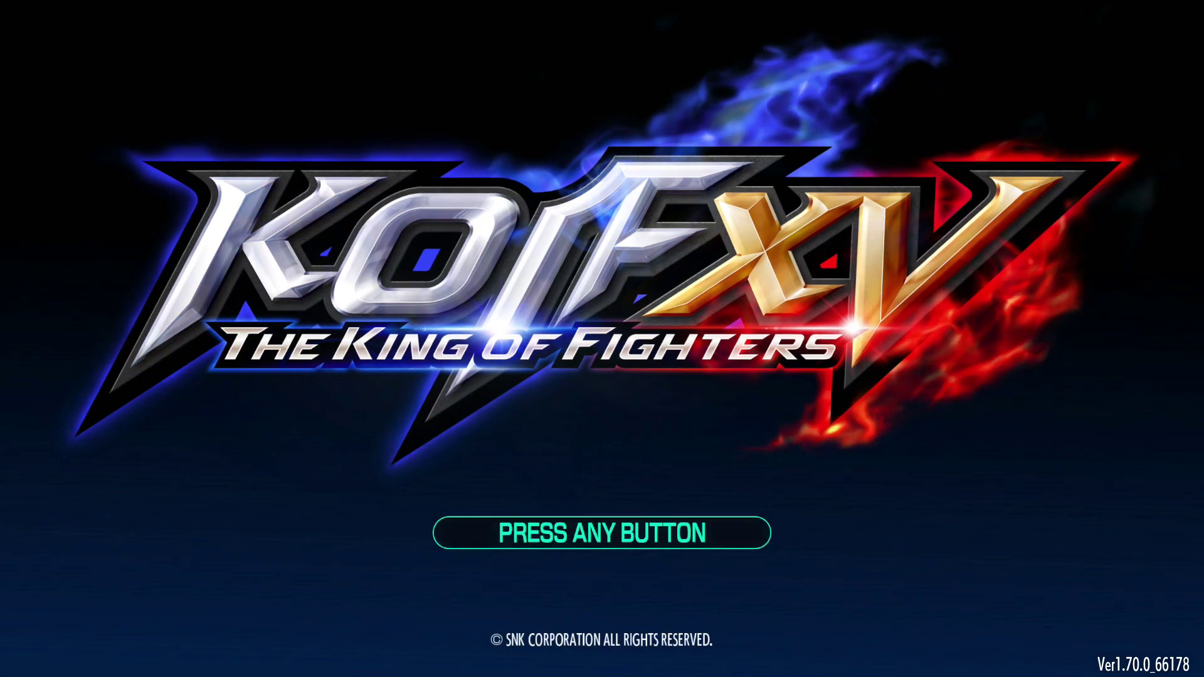
key("Return")
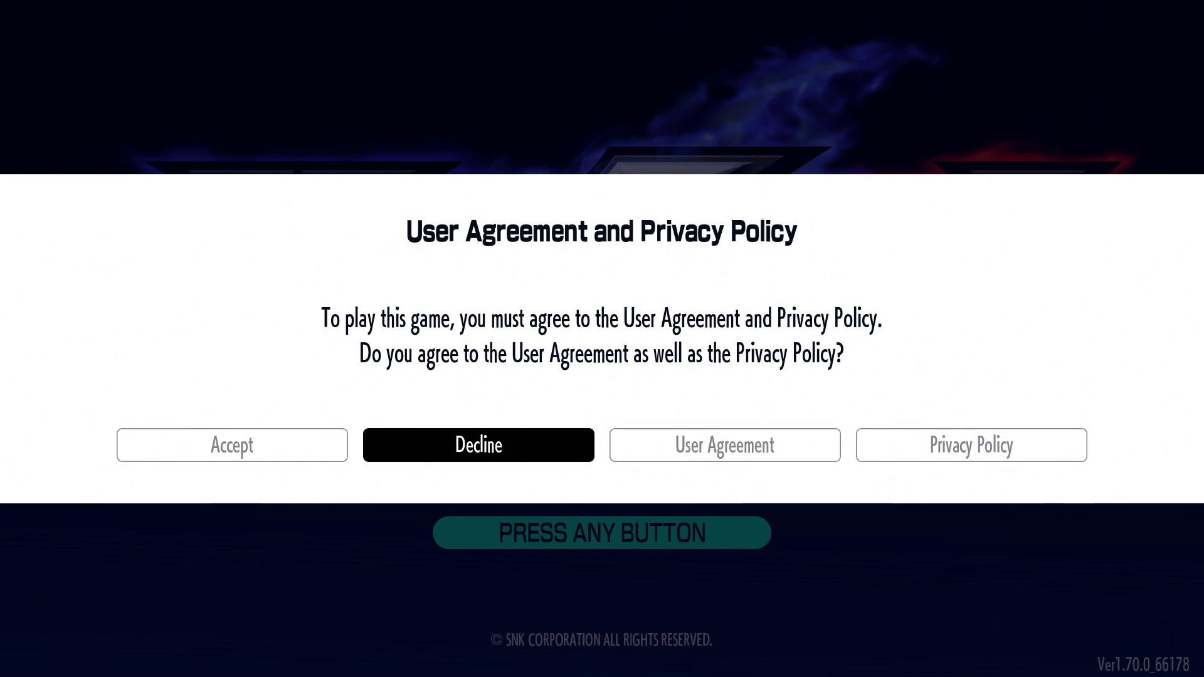
key("Return")
key("Return")
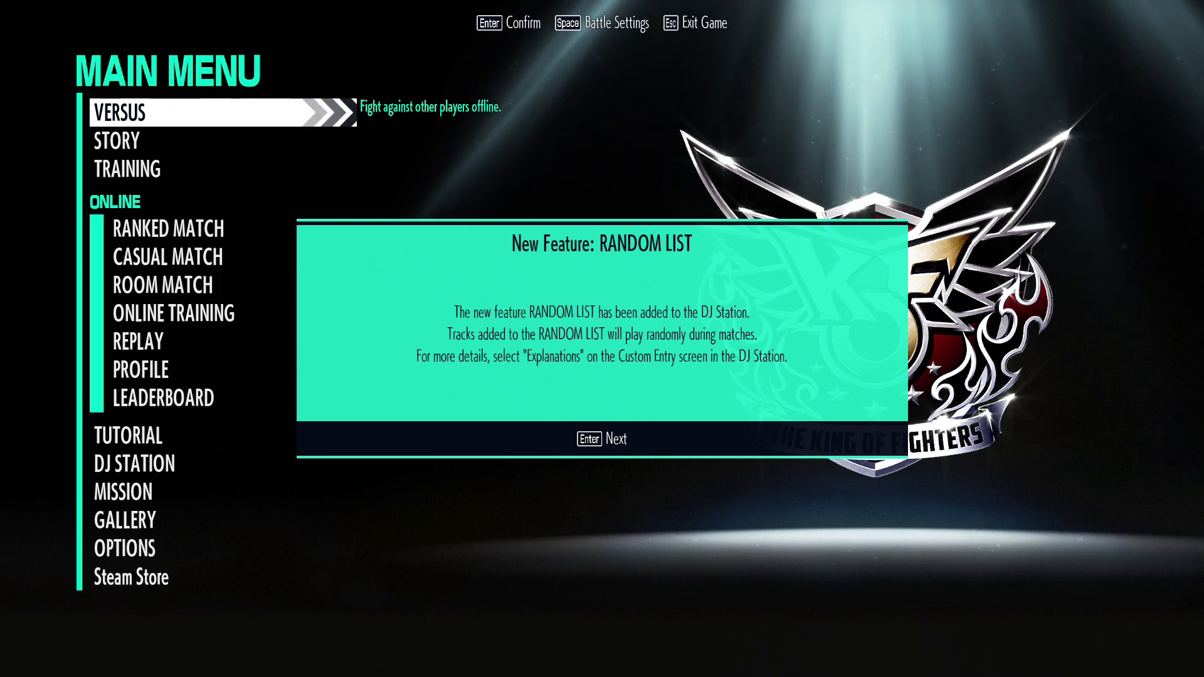
Step: Exit the game from its main menu, choosing Yes to end it, and return to Lutris
key("Escape")
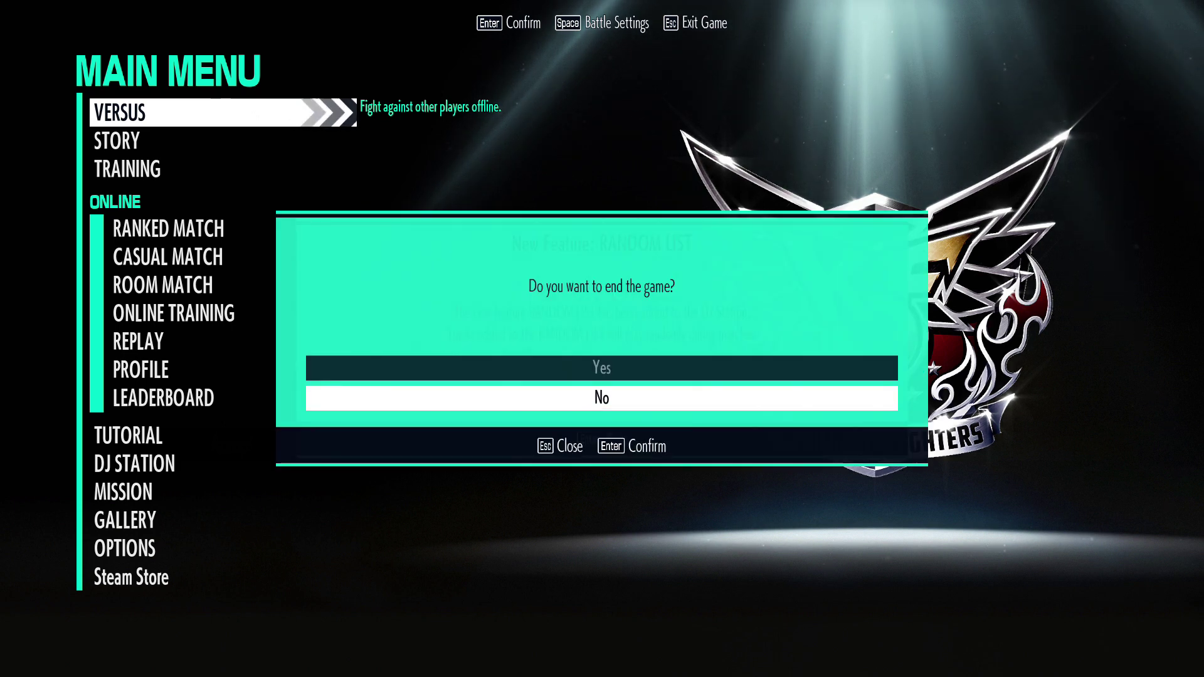
key("Up")
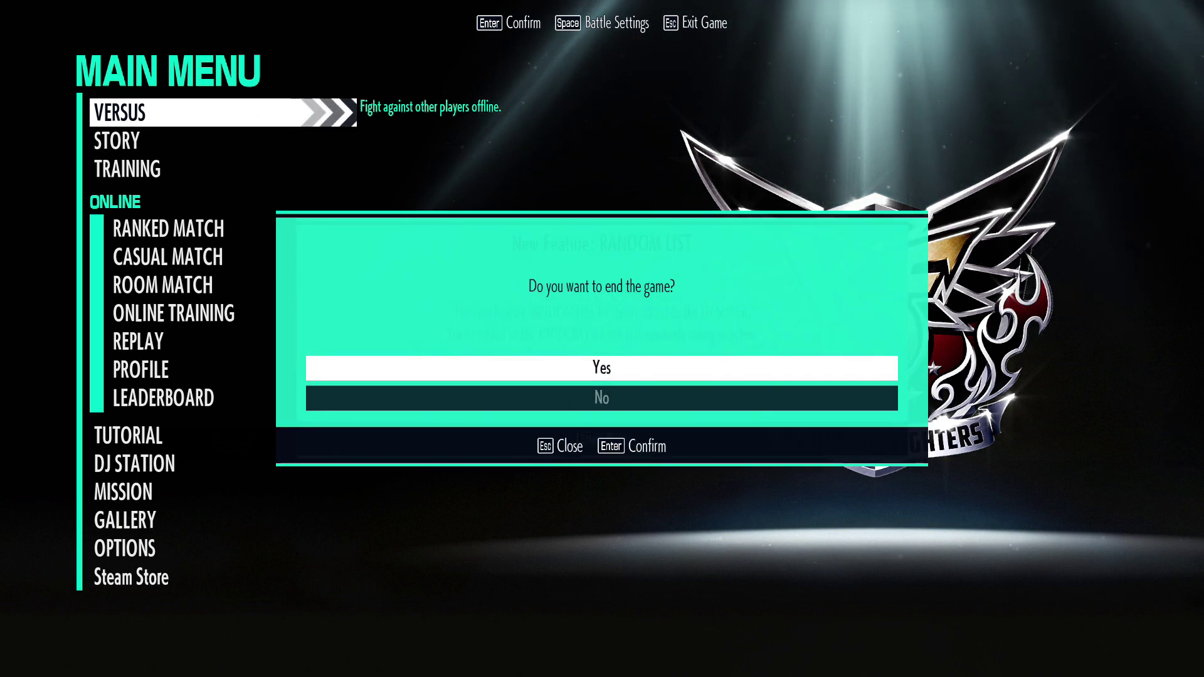
key("Escape")
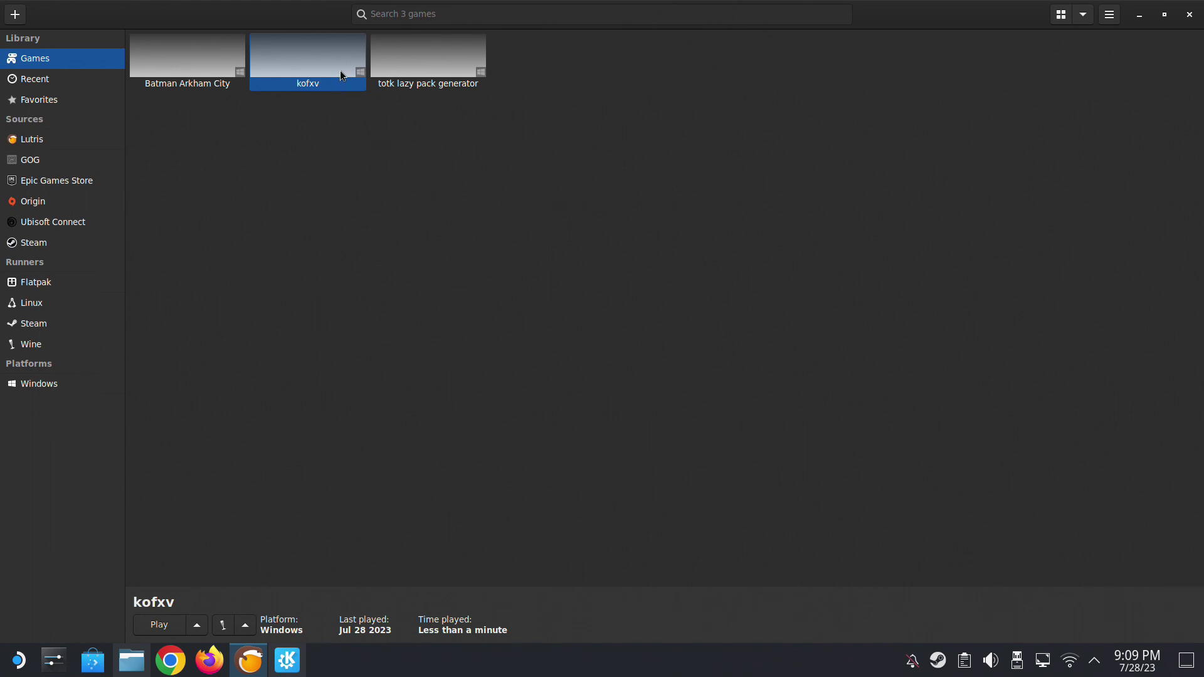
Step: Create a Steam shortcut for kofxv and close Lutris
right_click(343, 76)
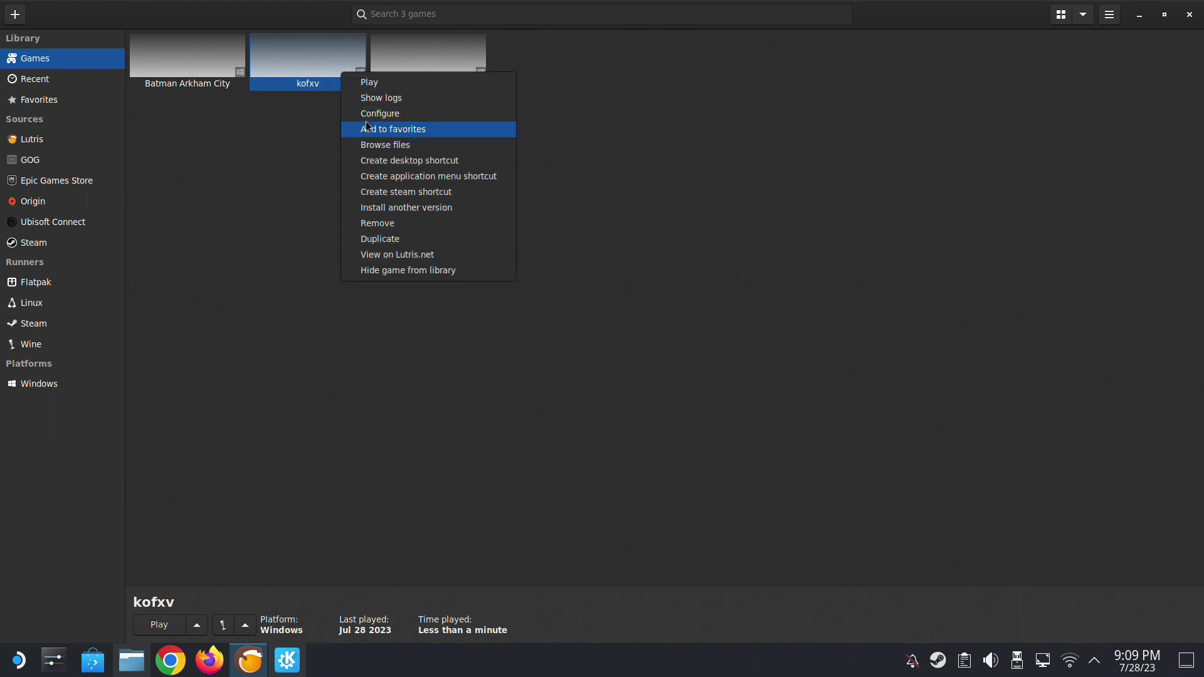
left_click(393, 195)
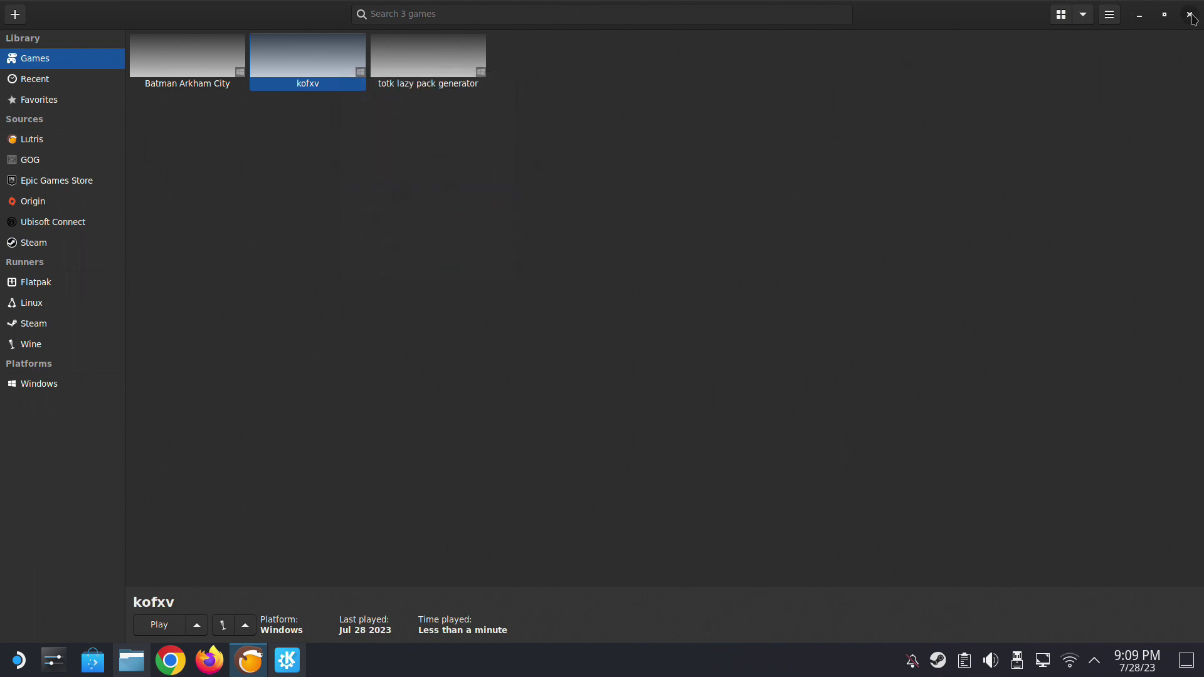
left_click(1190, 15)
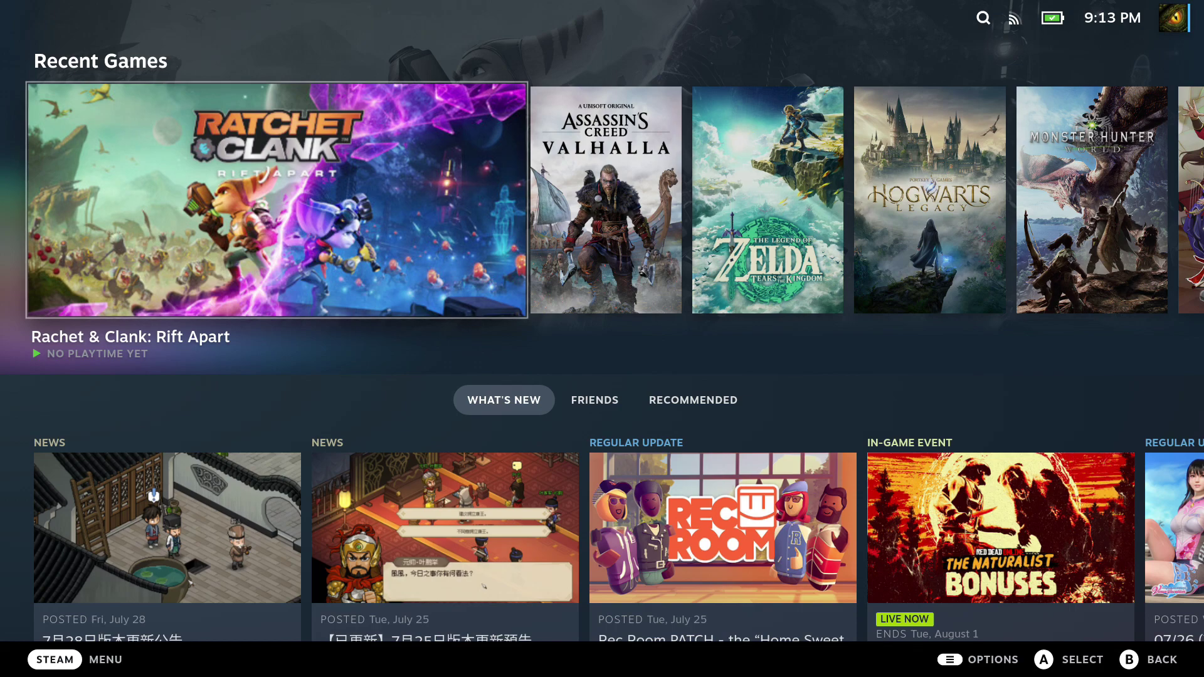
Step: In Steam's Gaming Mode, show the non-Steam games in the library
key("ctrl+1")
key("Down")
key("Return")
key("Down")
key("Down")
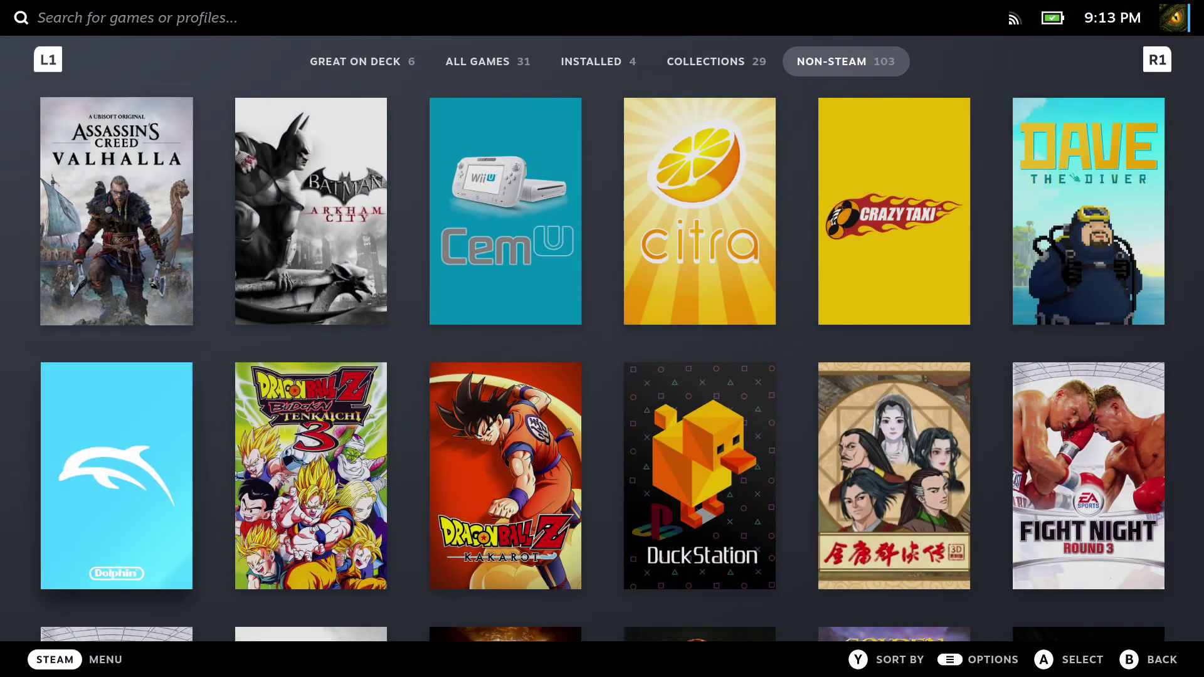
Step: Find the kofxv shortcut among the non-Steam games and open Change Artwork for it
key("Down")
key("Right")
key("Right")
key("Right")
key("Down")
key("Right")
key("Menu")
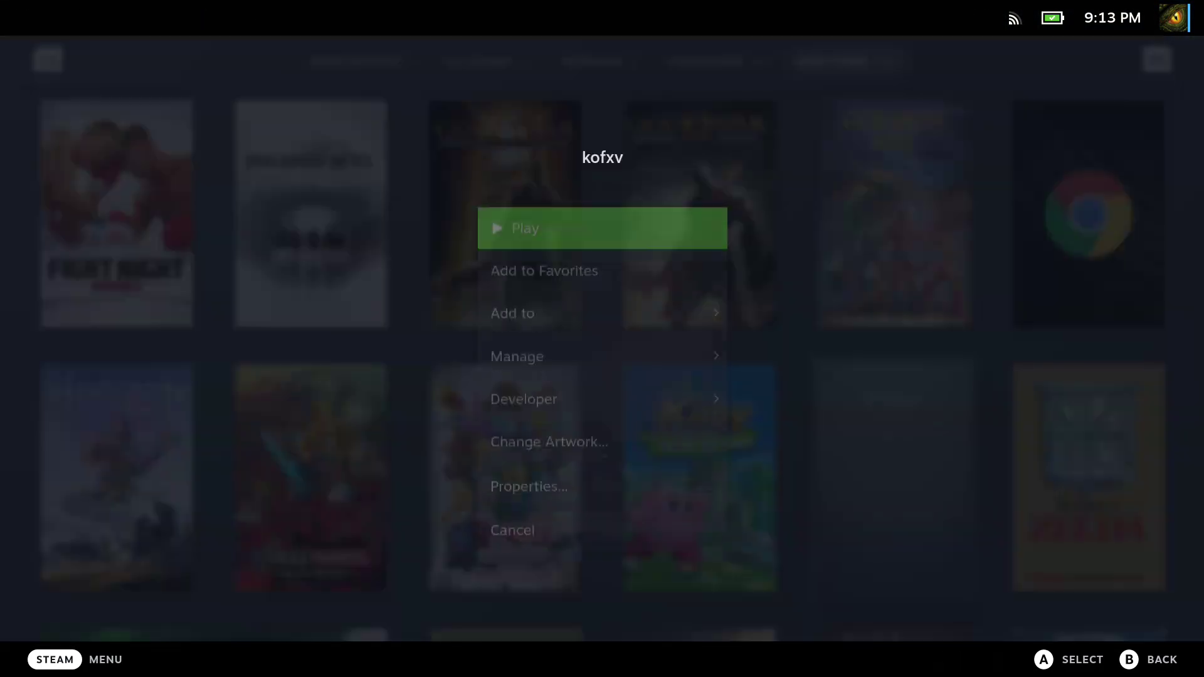
key("Up")
key("Up")
key("Up")
key("Return")
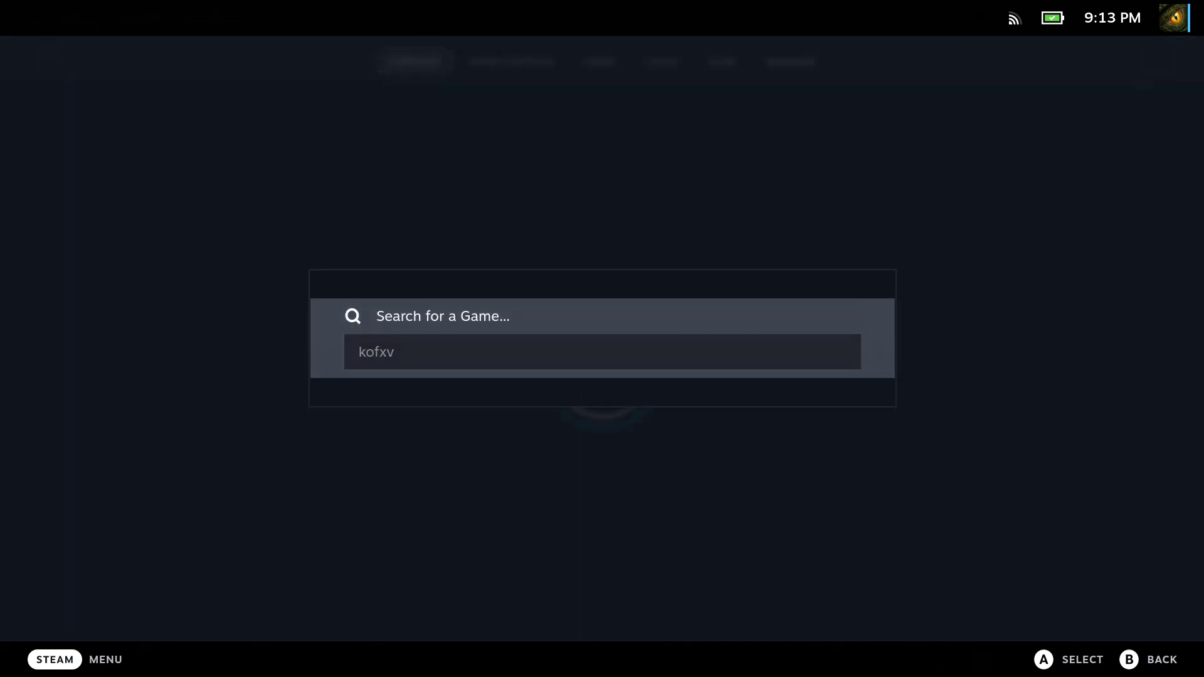
Step: Search the artwork database for "king of fighters" in place of kofxv, closing the on-screen keyboard
key("Return")
key("BackSpace")
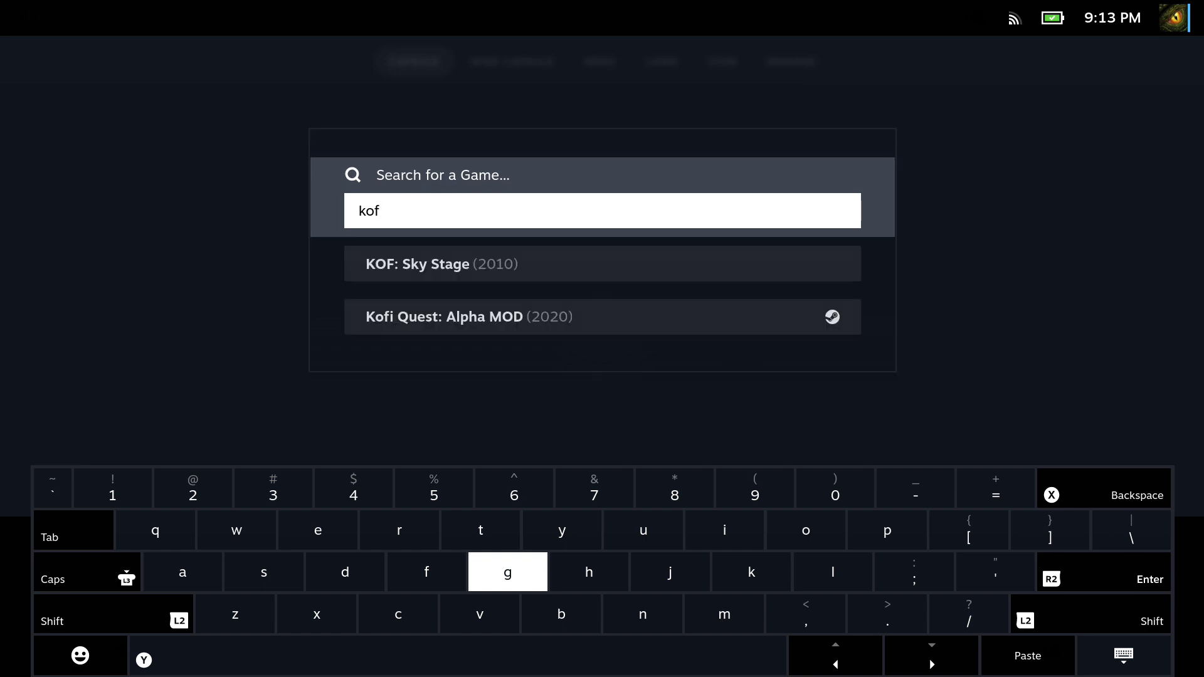
key("BackSpace")
key("BackSpace")
type("ing of fighters")
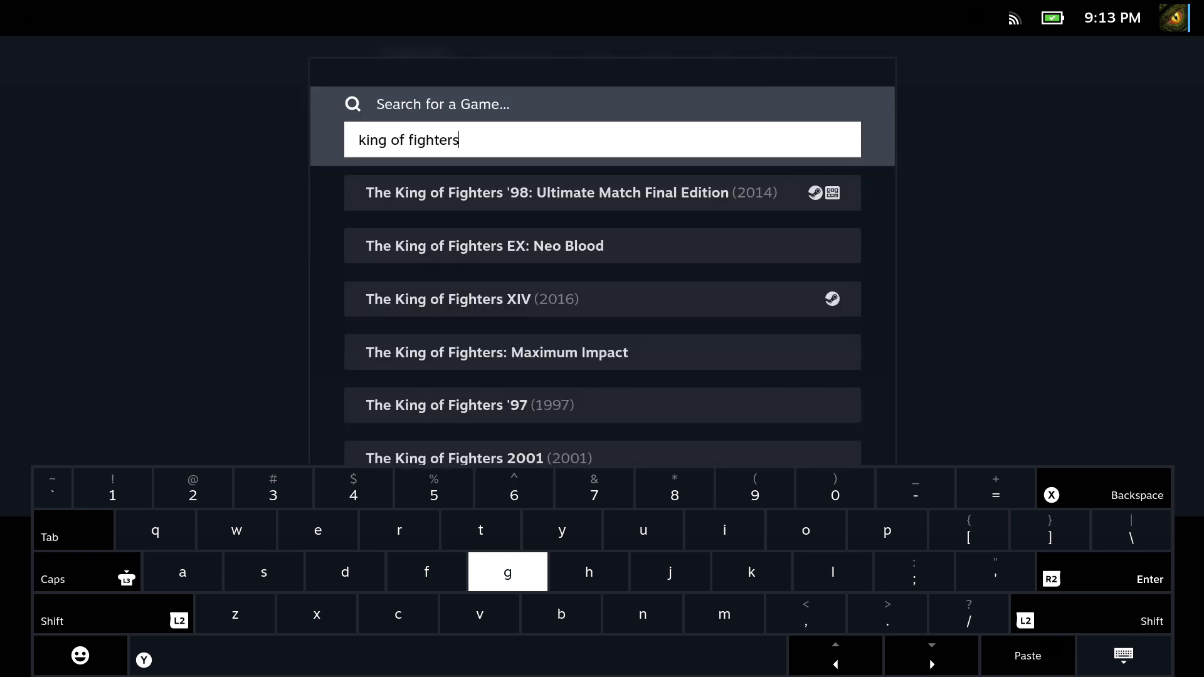
key("Down")
key("Up")
key("Escape")
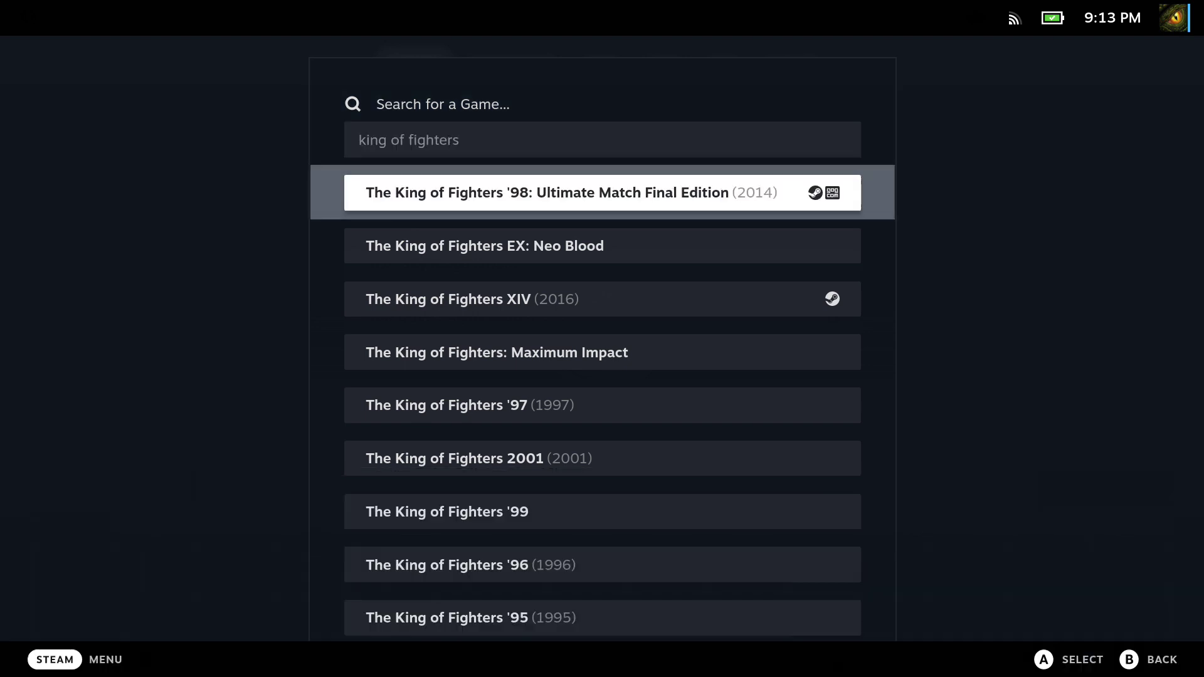
Step: Look through the King of Fighters search results for the matching game and return to the non-Steam library
key("Down")
key("Down")
key("Down")
key("Down")
key("Down")
key("Down")
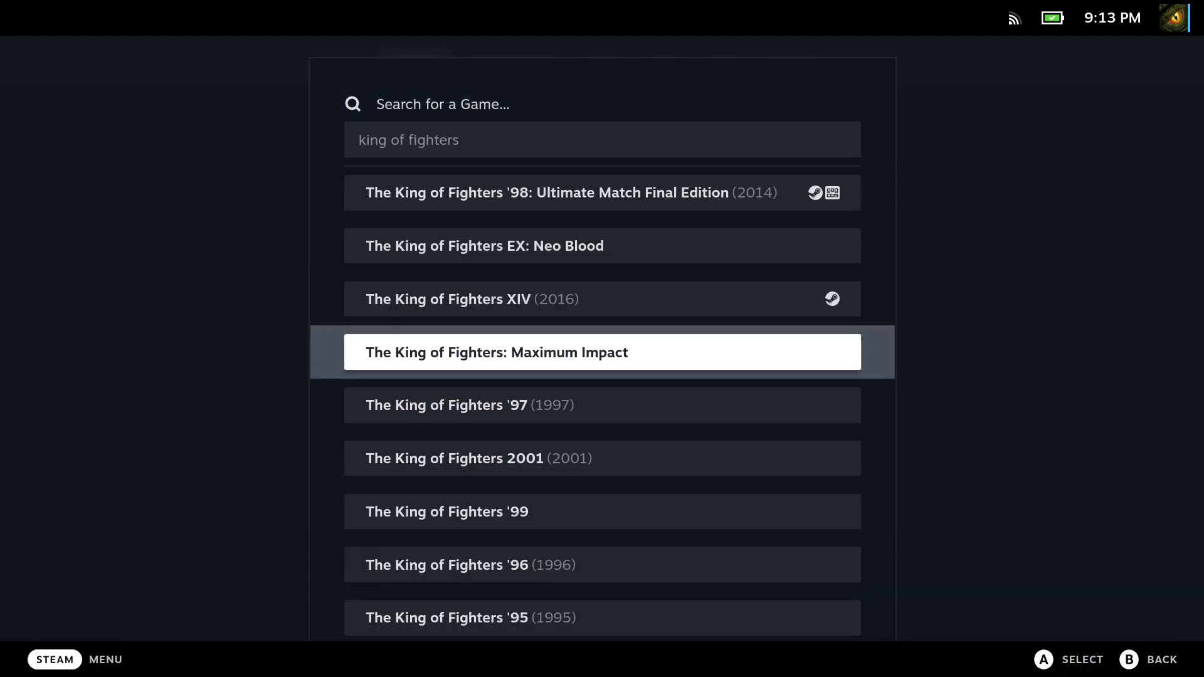
key("Down")
key("Down")
key("Down")
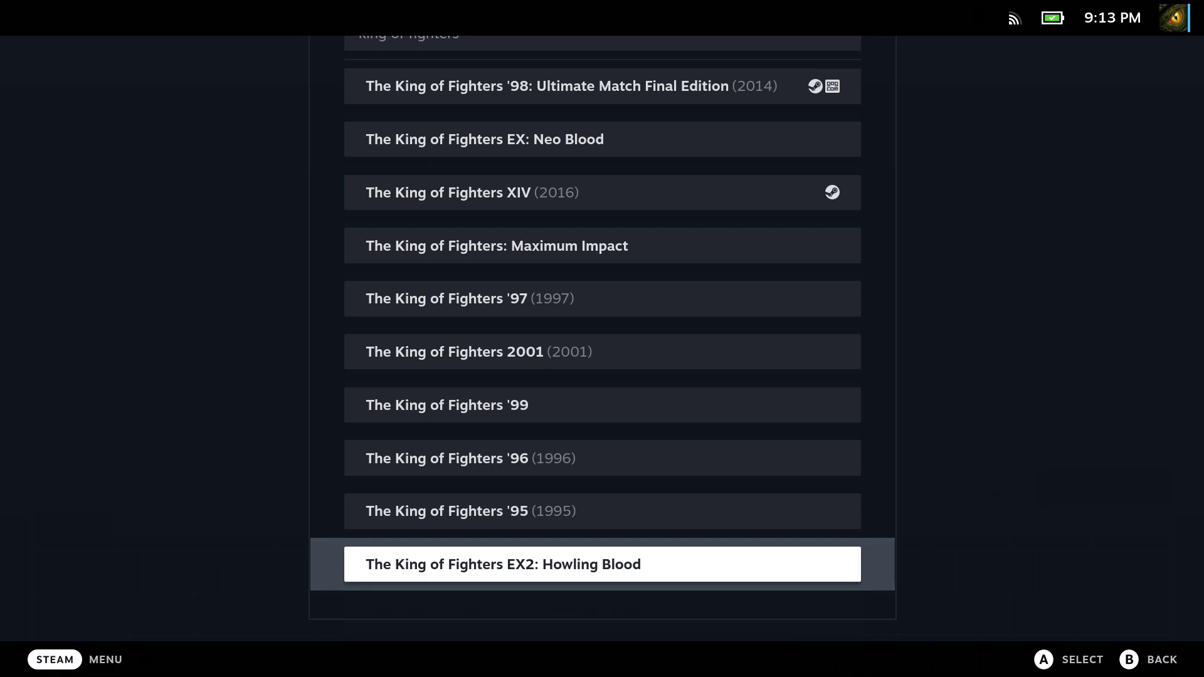
key("Return")
key("Escape")
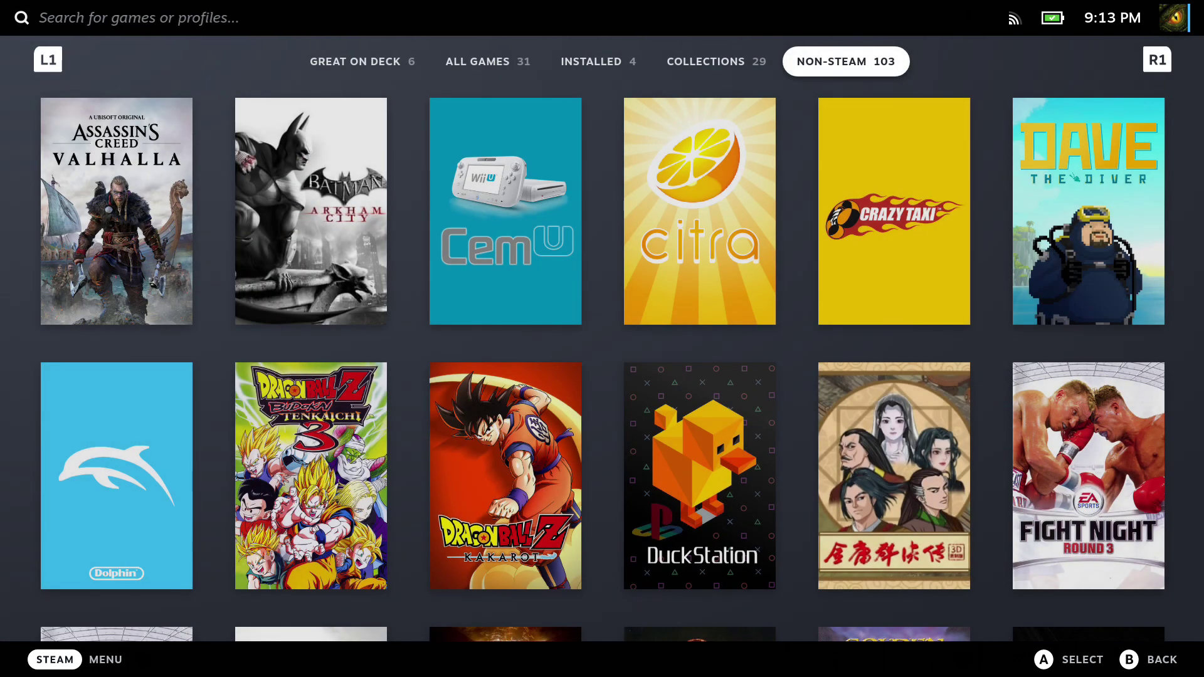
Step: Find the kofxv shortcut among the non-Steam games, launch it, and enter the game's main menu from the title screen
key("Down")
key("Down")
key("Down")
key("Right")
key("Right")
key("Down")
key("Right")
key("Right")
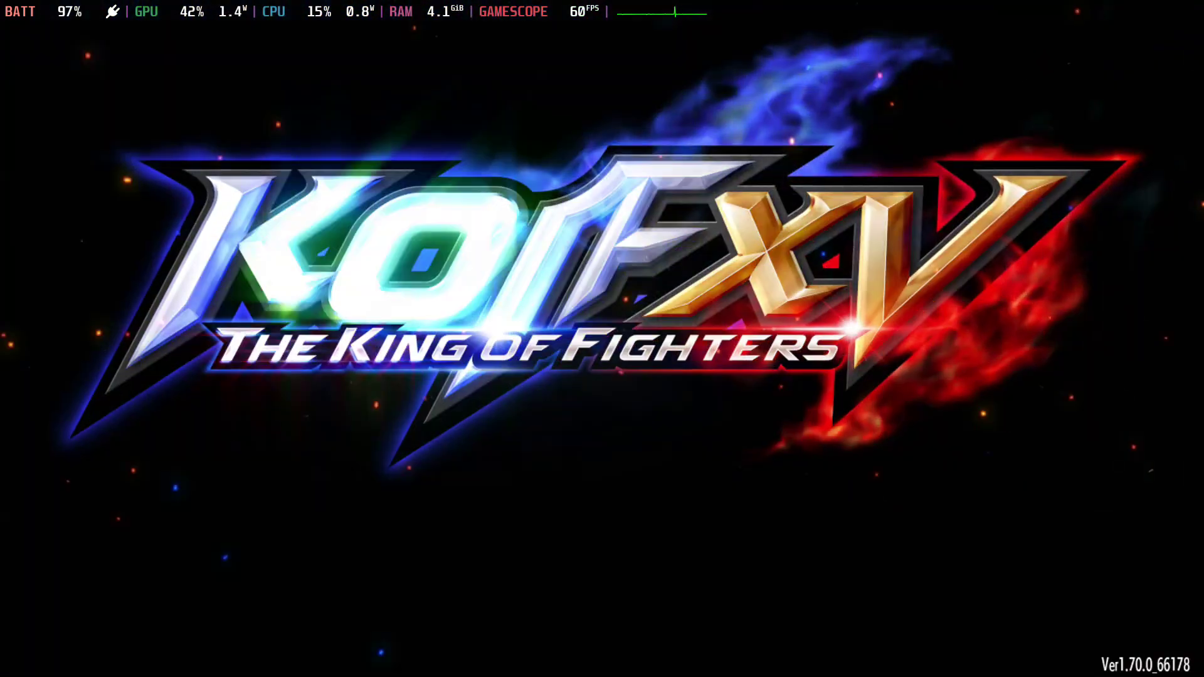
key("Return")
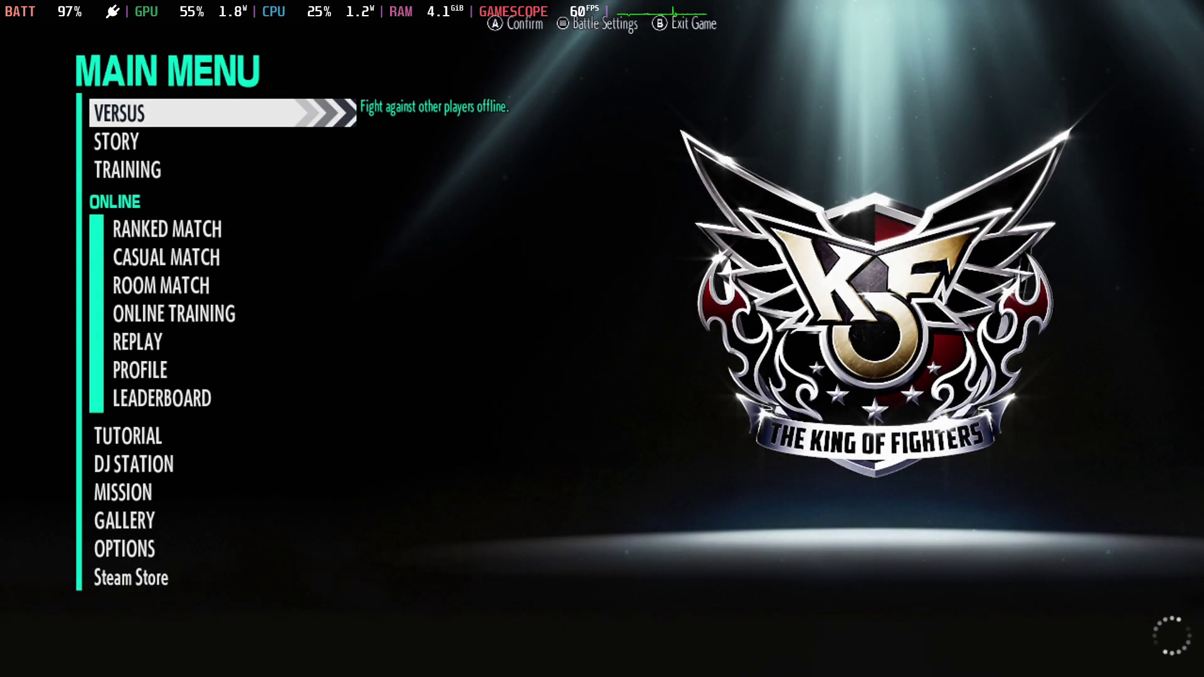
Step: Try to open an online Casual Match and return to the main menu
key("Down")
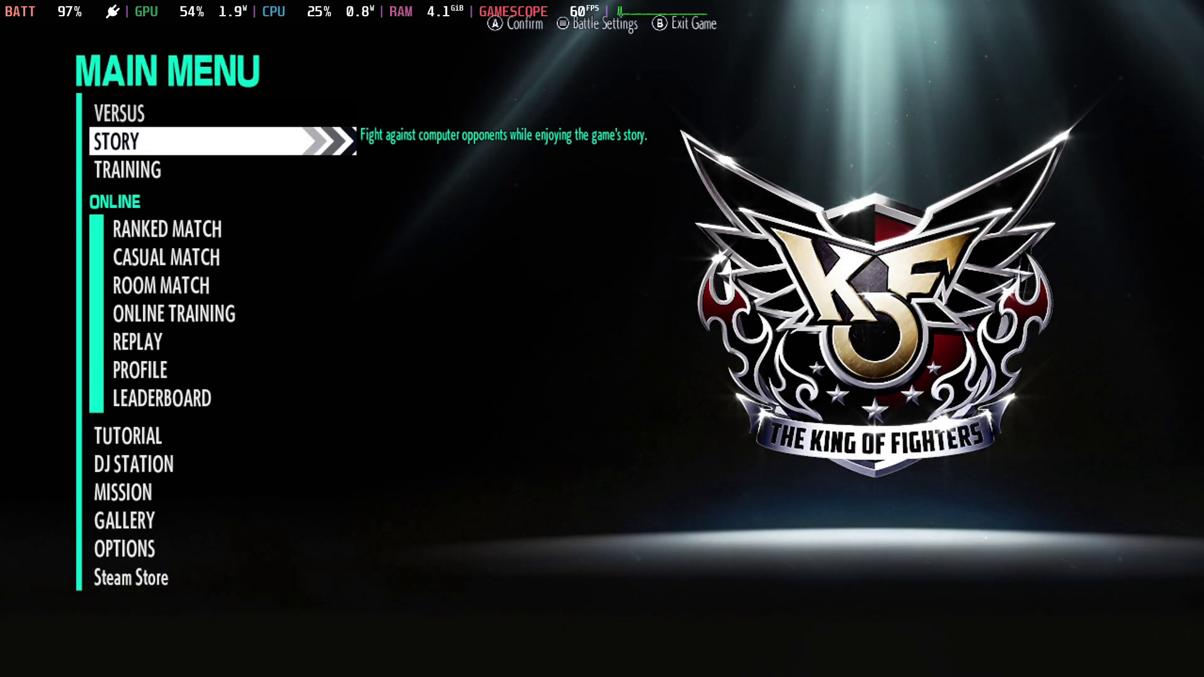
key("Down")
key("Down")
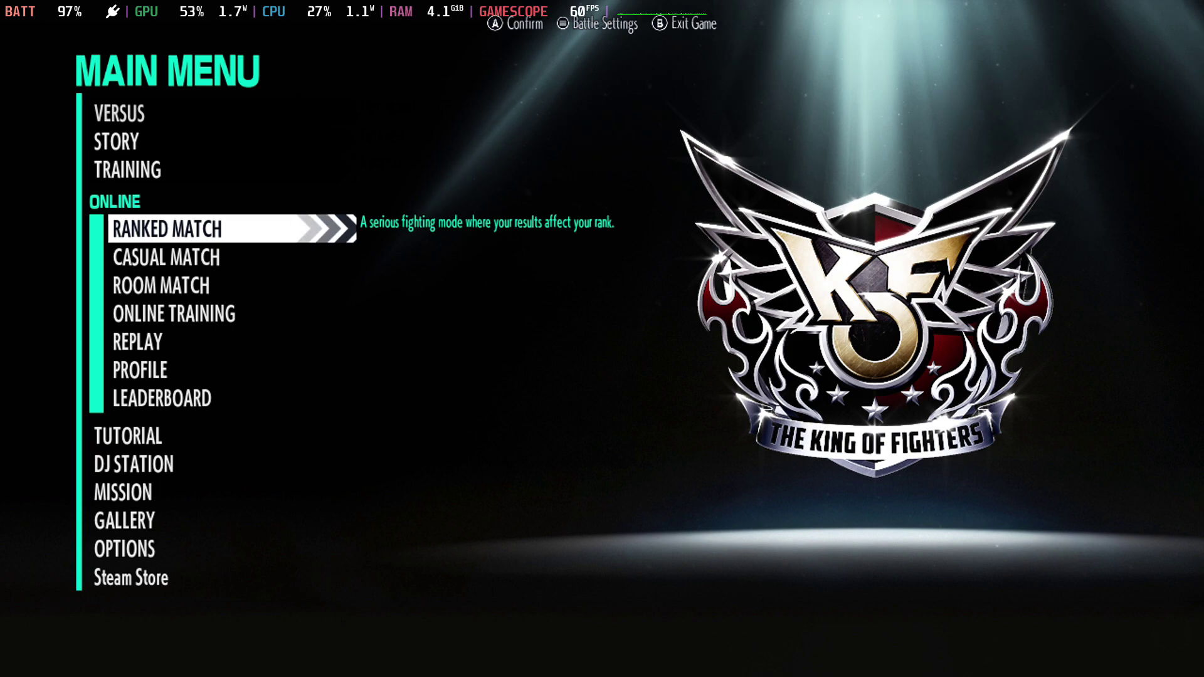
key("Down")
key("Return")
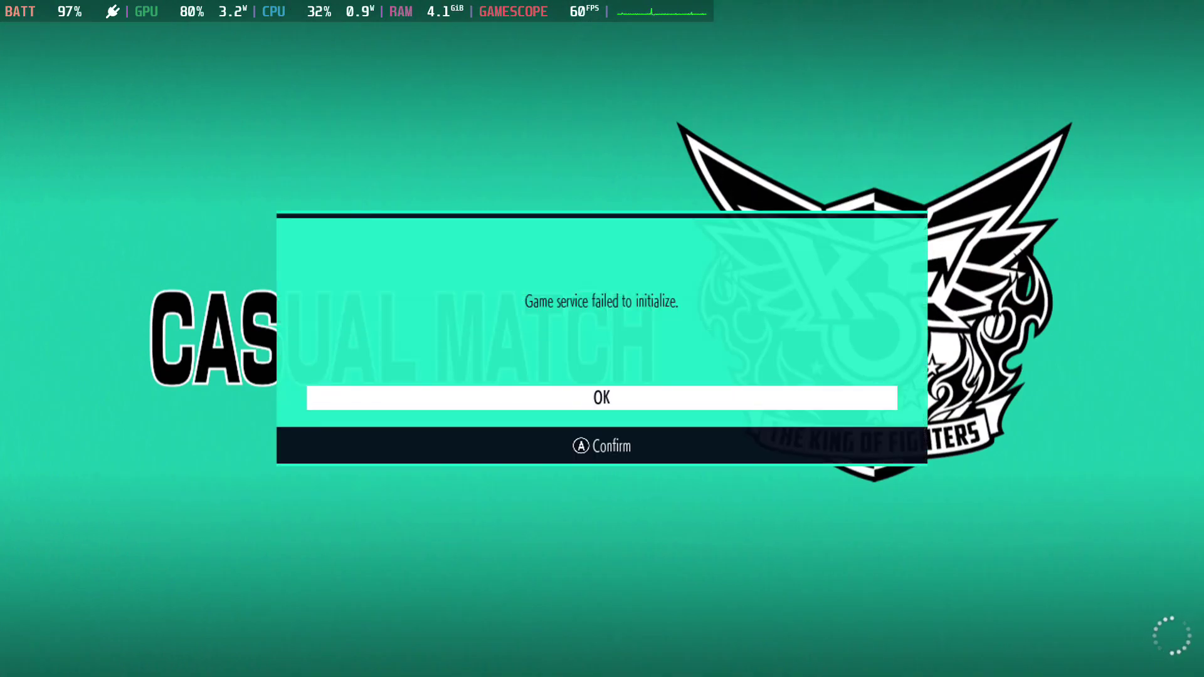
key("Return")
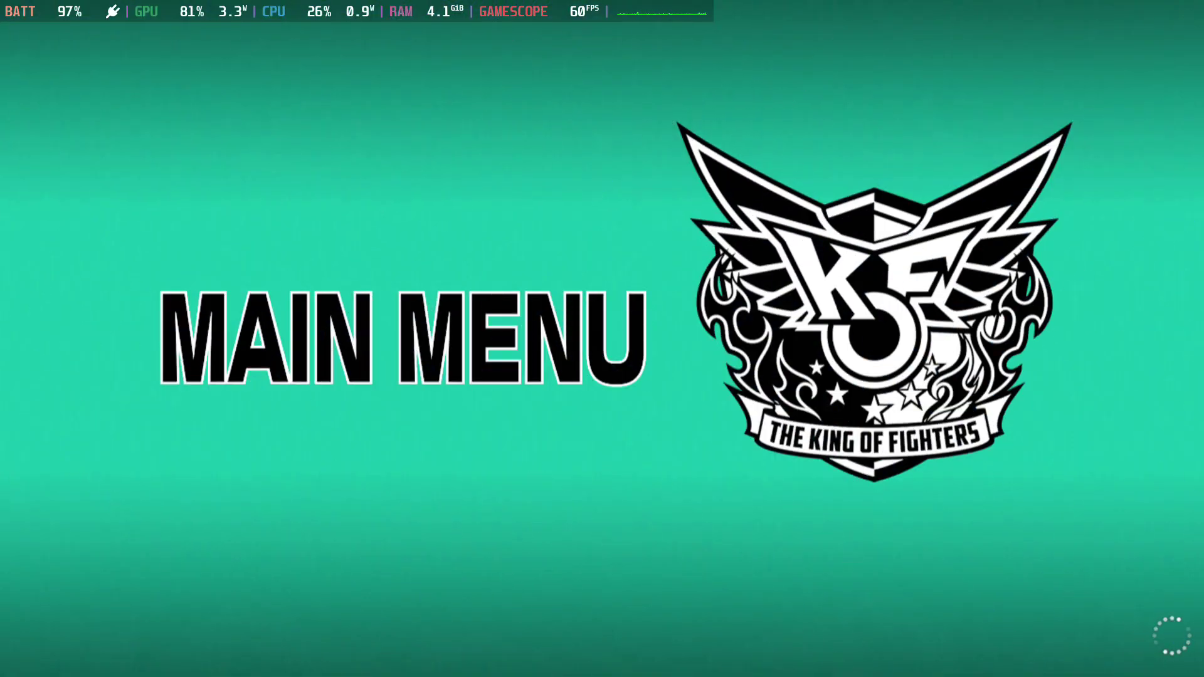
Step: Start an offline Versus battle in the Normal Team VS mode
key("Up")
key("Up")
key("Up")
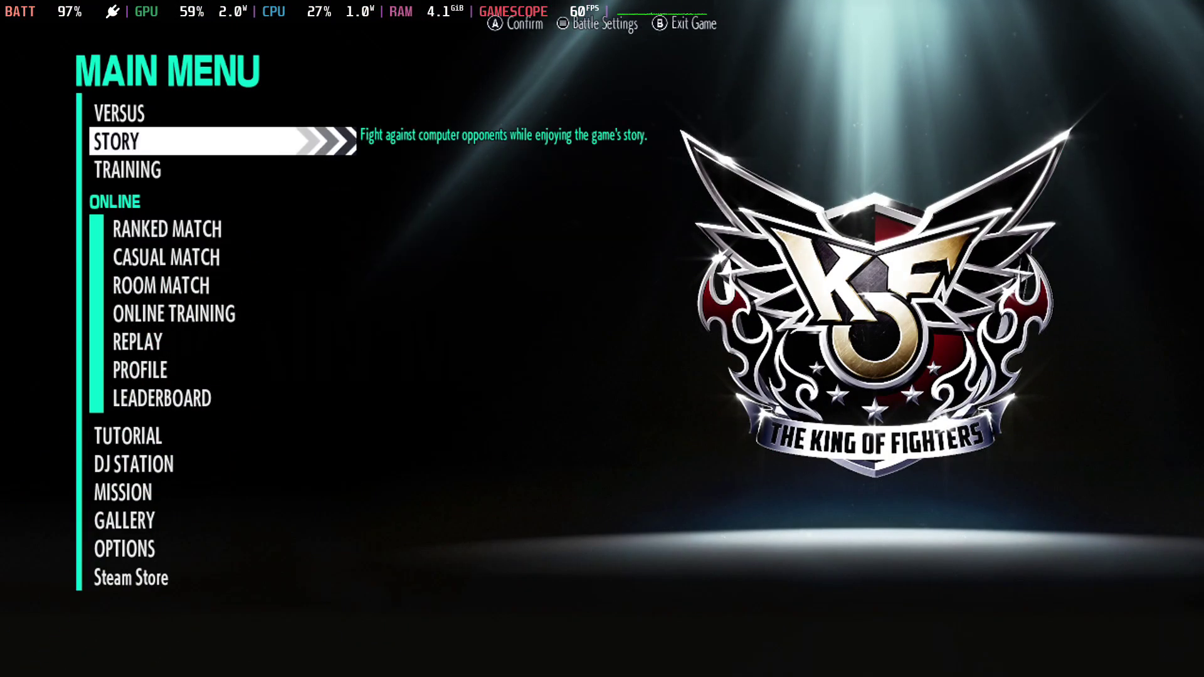
key("Up")
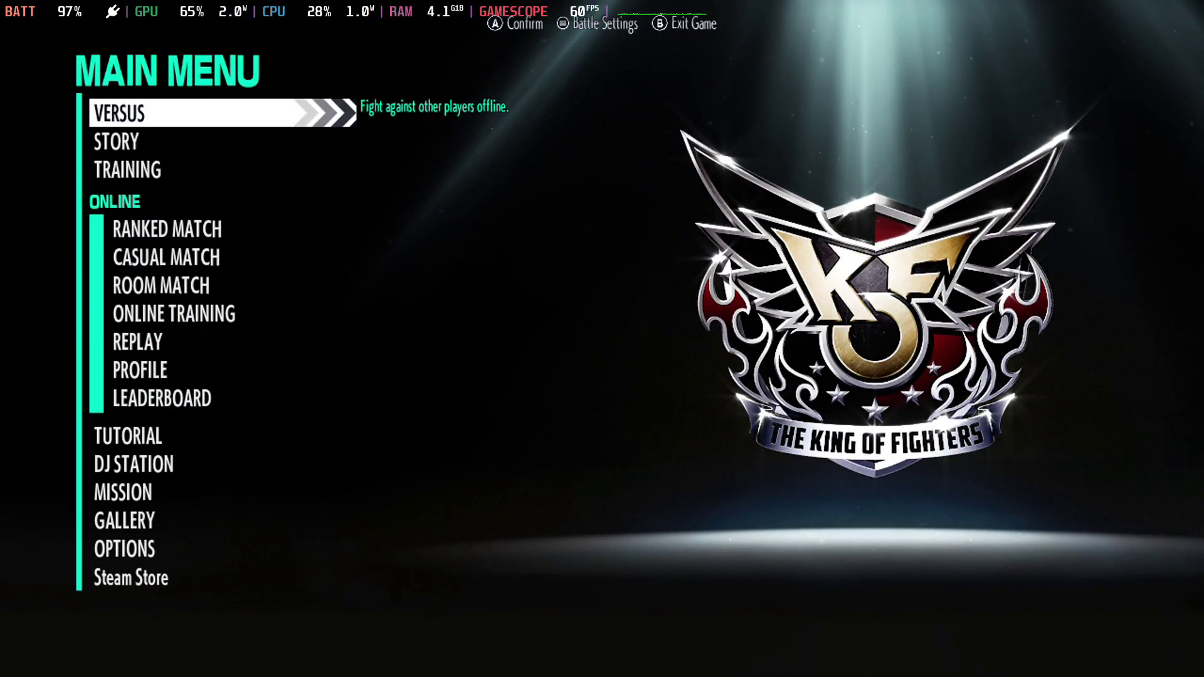
key("Return")
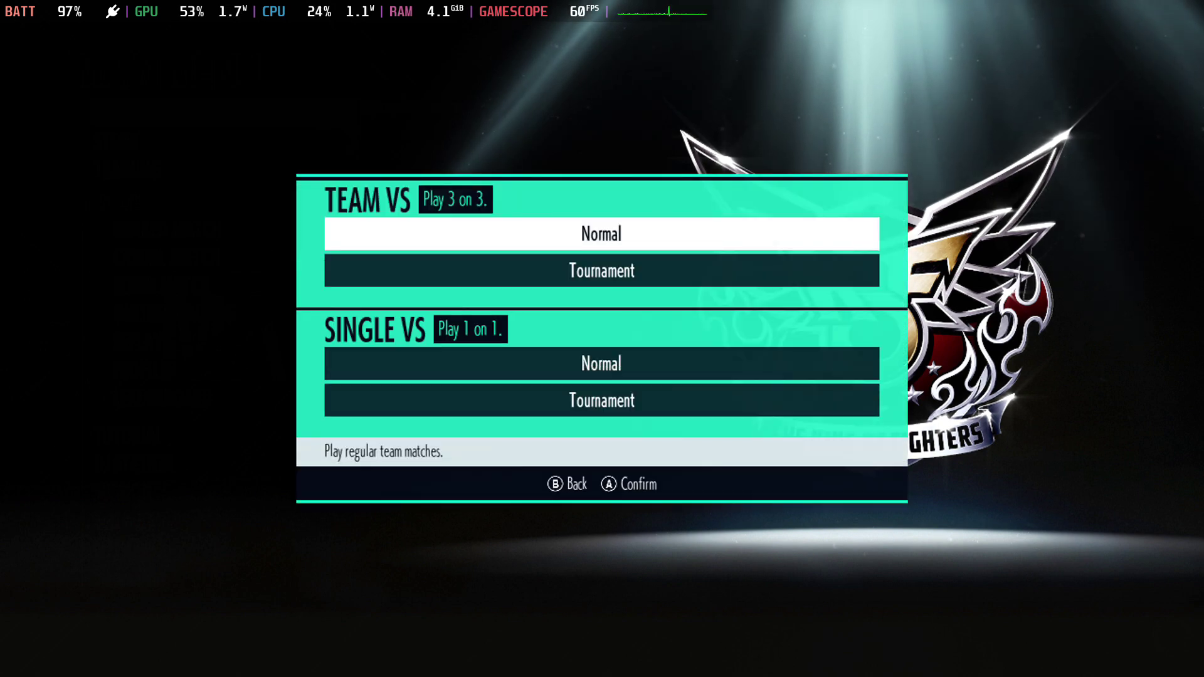
key("Down")
key("Down")
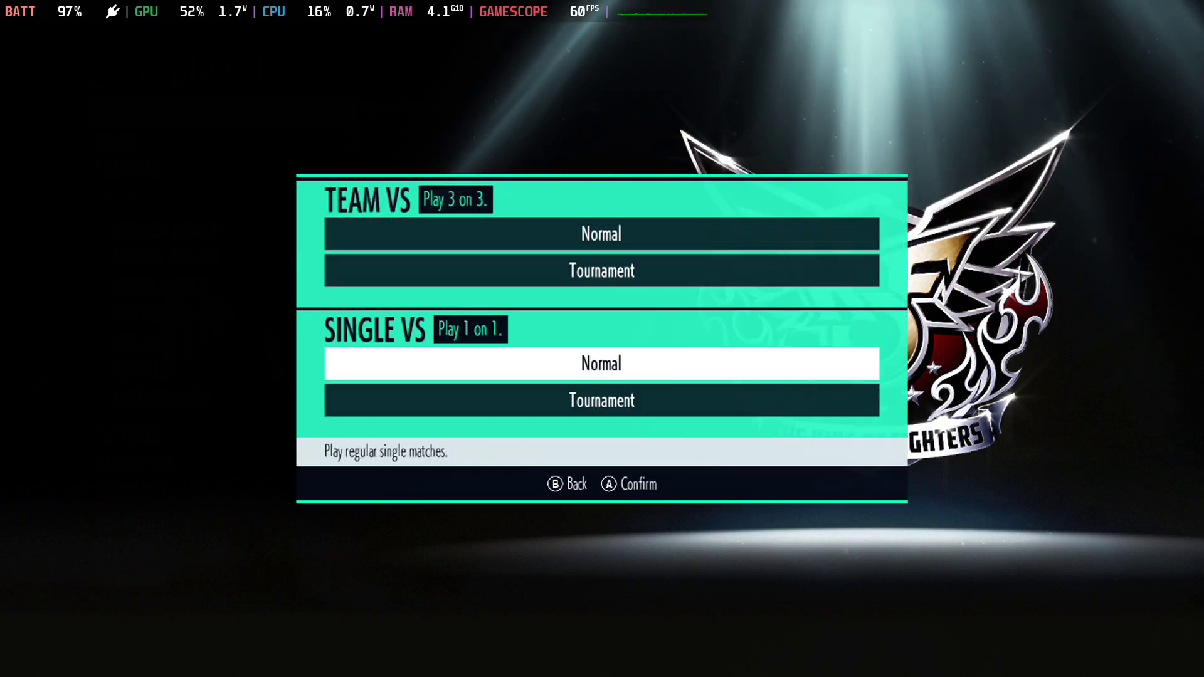
key("Up")
key("Up")
key("Down")
key("Down")
key("Return")
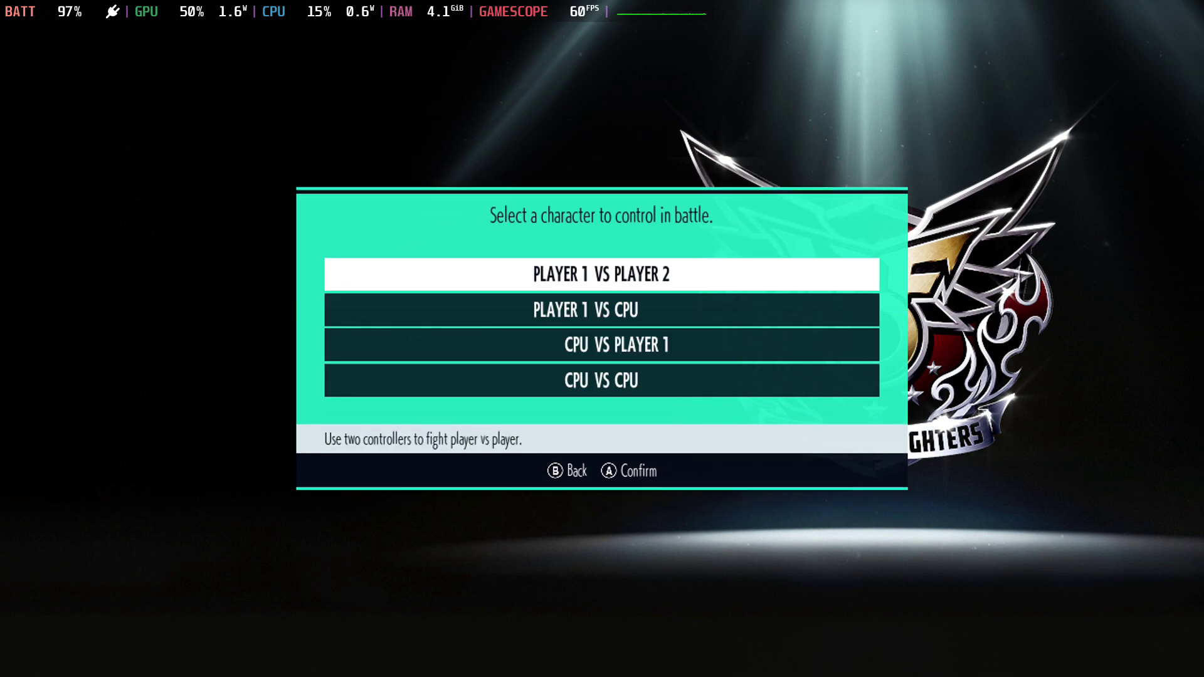
Step: Set the battle to Player 1 vs CPU and register the input device for Player 1
key("Down")
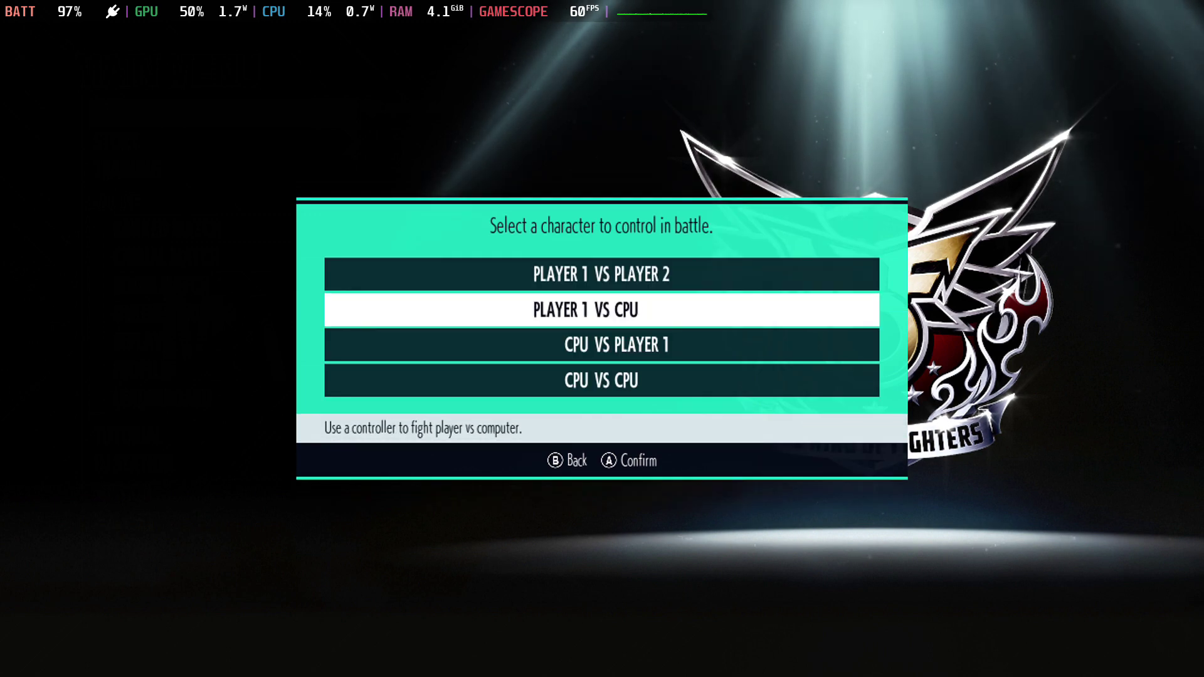
key("Return")
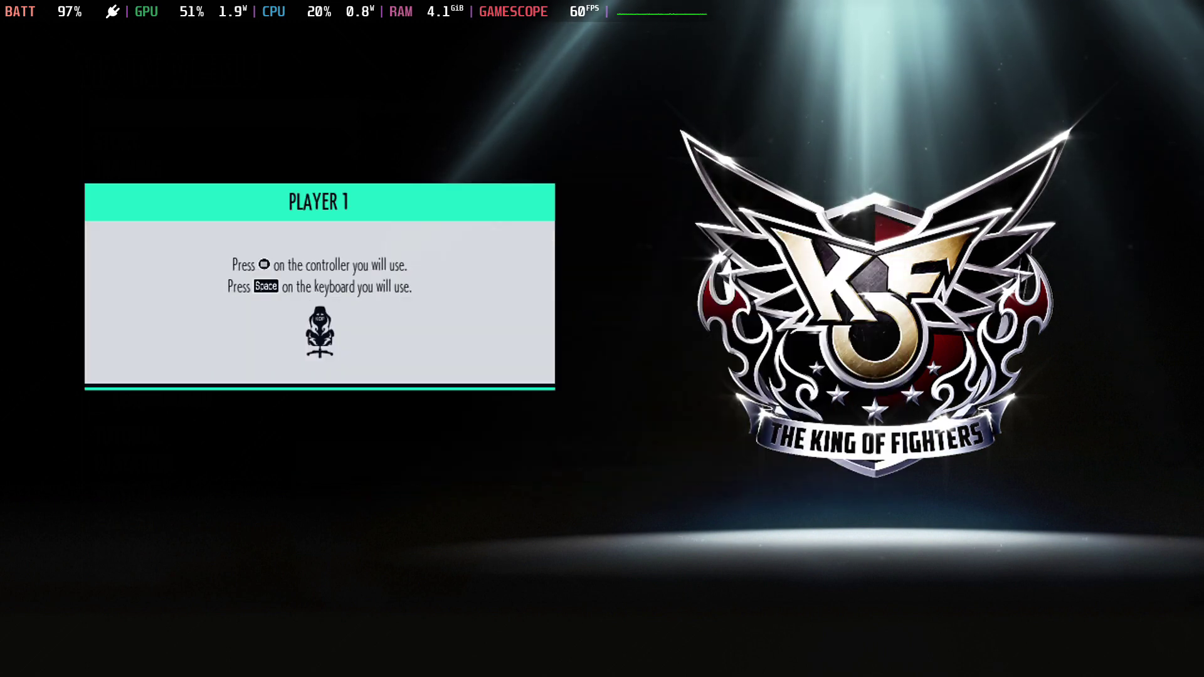
key("space")
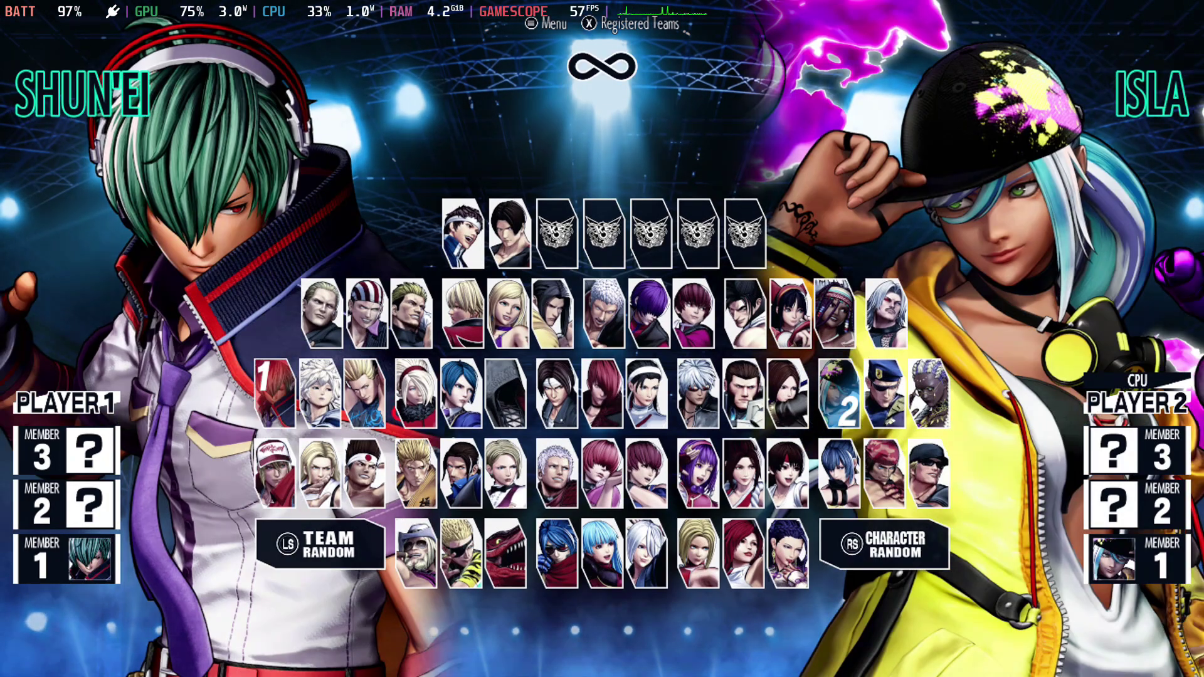
Step: Choose Terry Bogard in the default costume, color 01, as Player 1's first team member
key("Right")
key("Right")
key("Right")
key("Down")
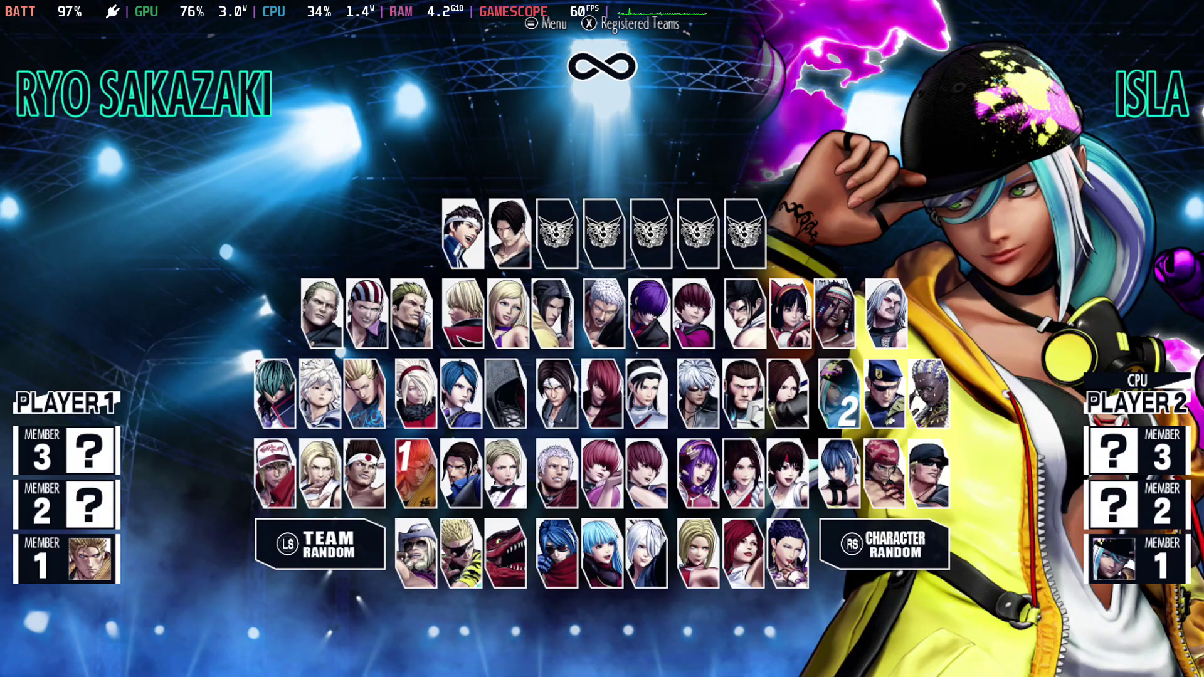
key("Left")
key("Left")
key("Left")
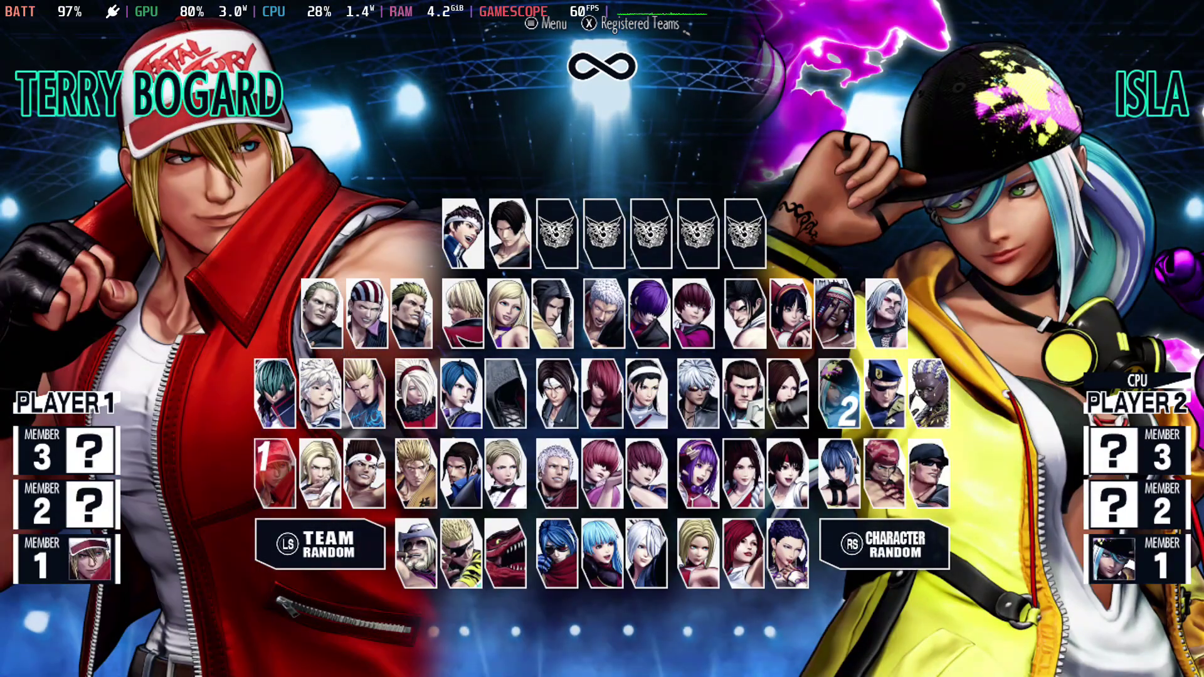
key("Right")
key("Right")
key("Right")
key("Left")
key("Left")
key("Left")
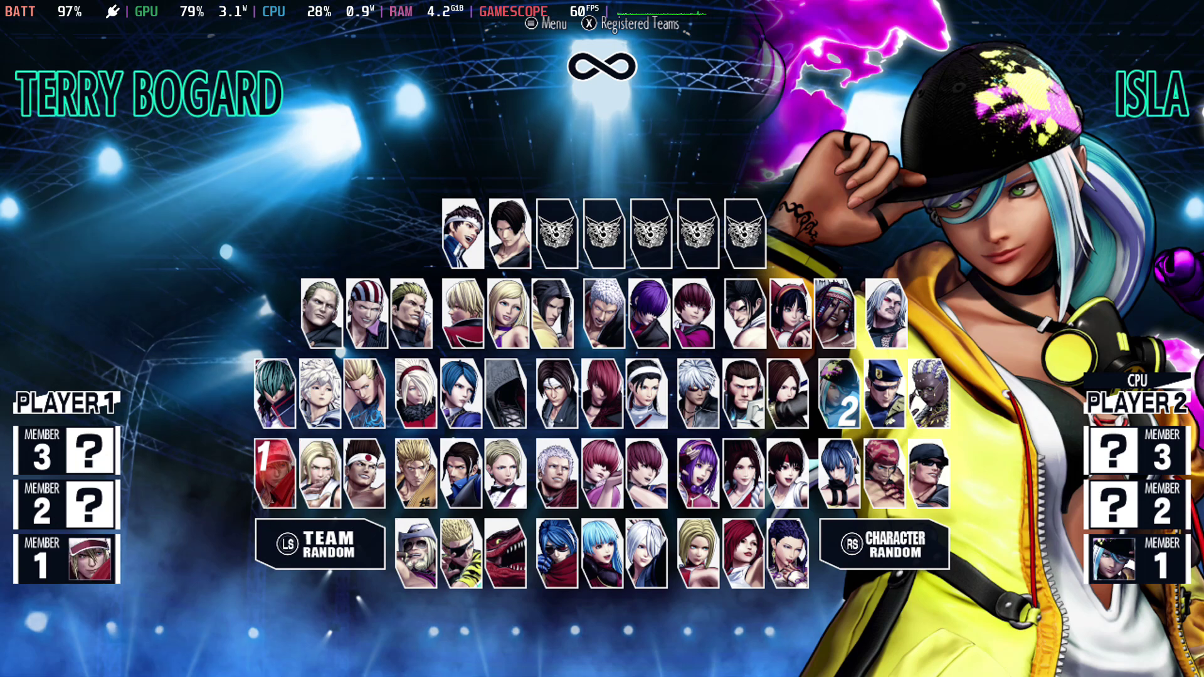
key("Return")
key("Right")
key("Right")
key("Left")
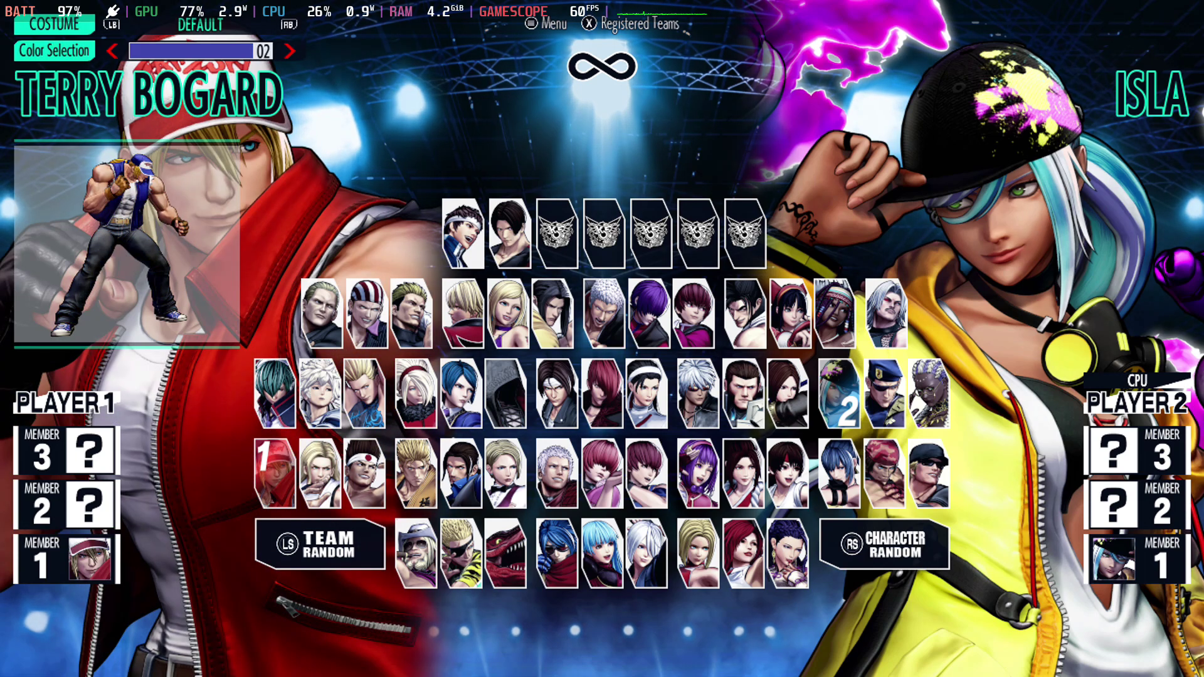
key("Return")
Step: Choose Mai with color 01 as Player 1's second team member
key("Right")
key("Right")
key("Right")
key("Right")
key("Right")
key("Right")
key("Right")
key("Right")
key("Right")
key("Right")
key("Right")
key("Return")
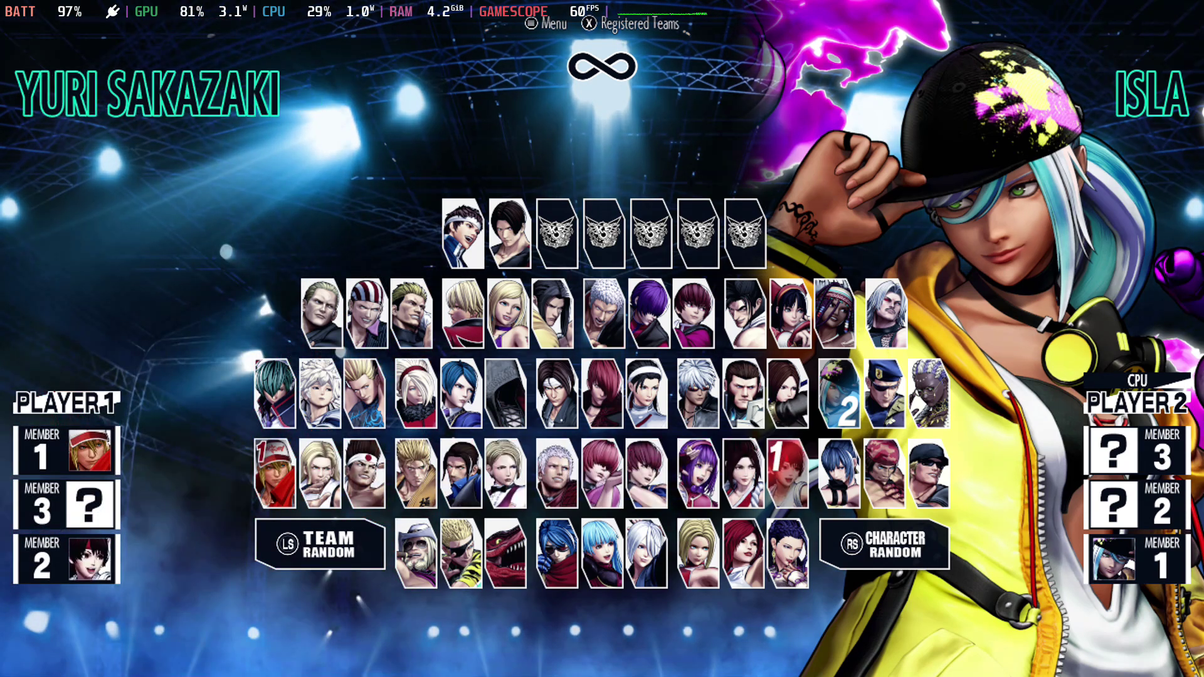
key("Left")
key("Return")
key("Return")
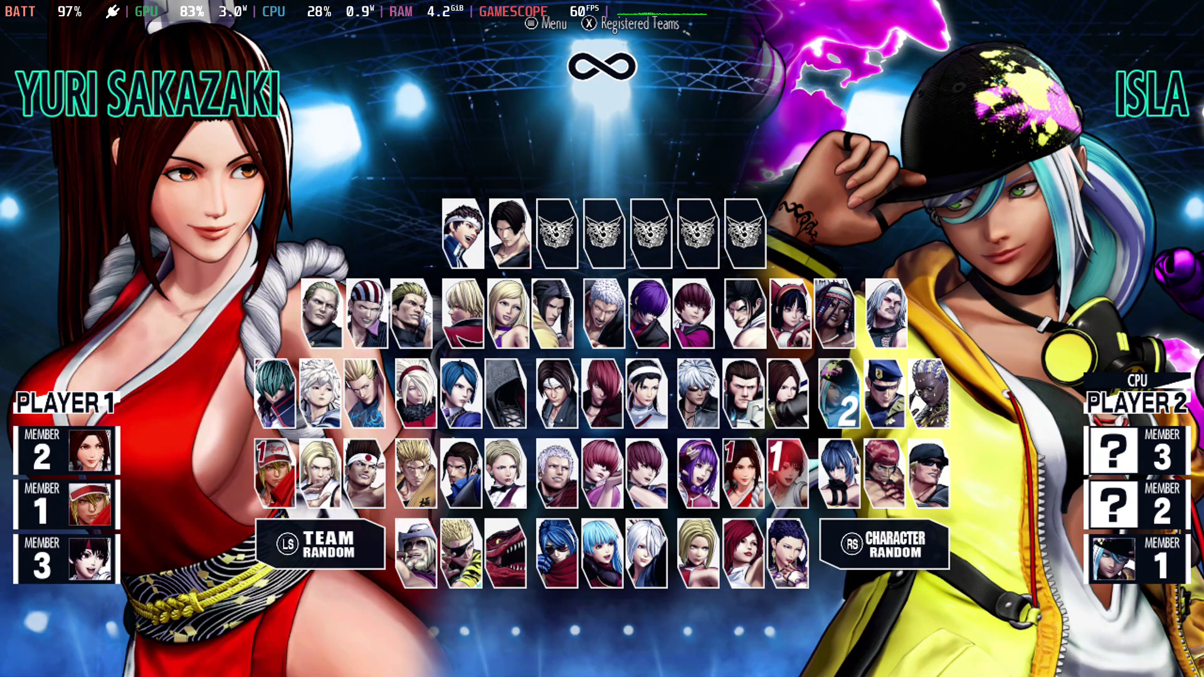
Step: Choose Iori Yagami with color 01 as Player 1's third member and set the handicap to Lv.3 None
key("Left")
key("Left")
key("Left")
key("Left")
key("Up")
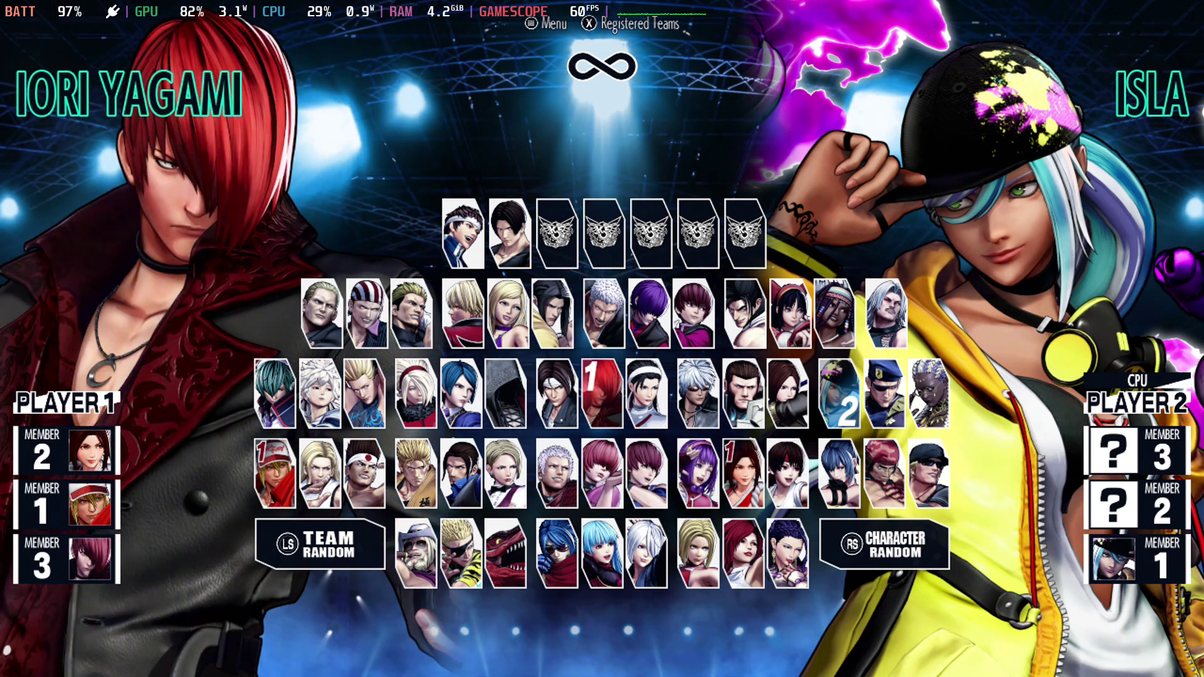
key("Return")
key("Return")
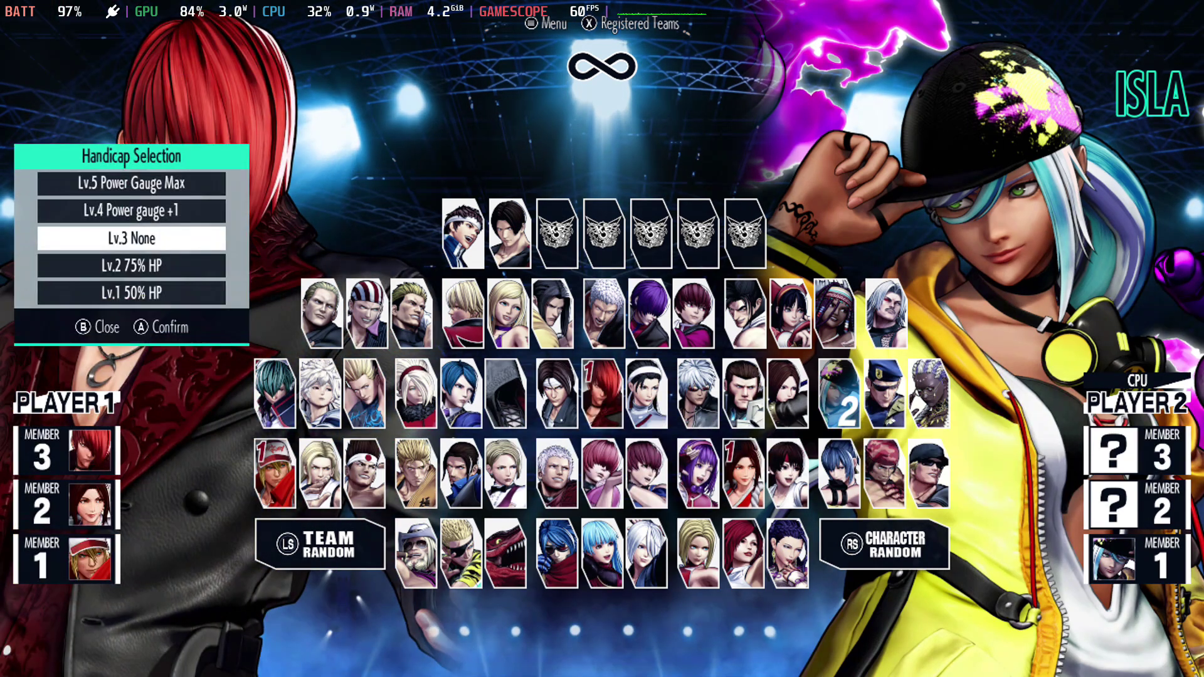
key("Return")
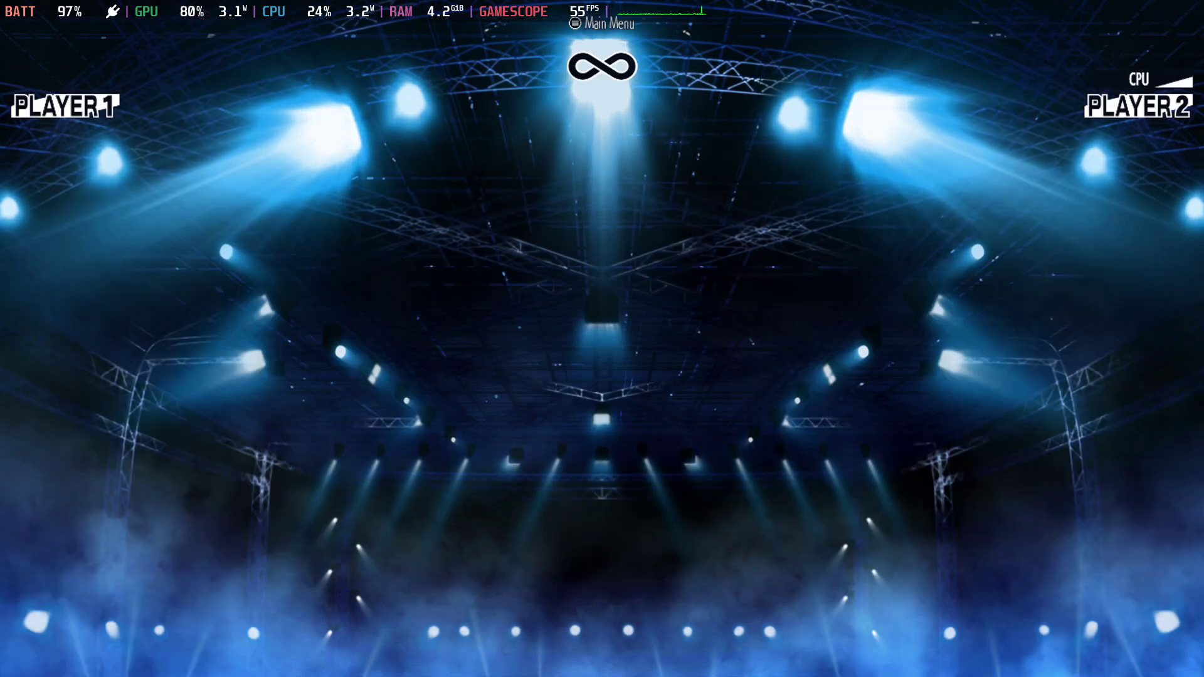
Step: Set Player 1's fighting order to Iori first and Terry second, and continue to the match
key("a")
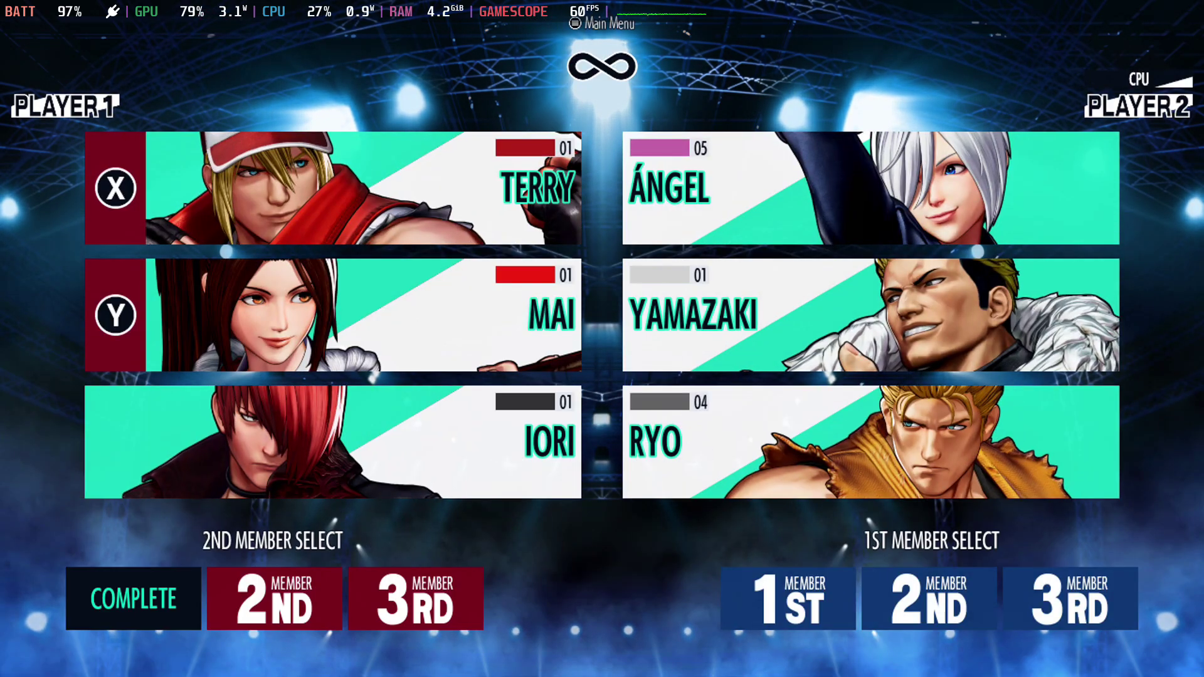
key("x")
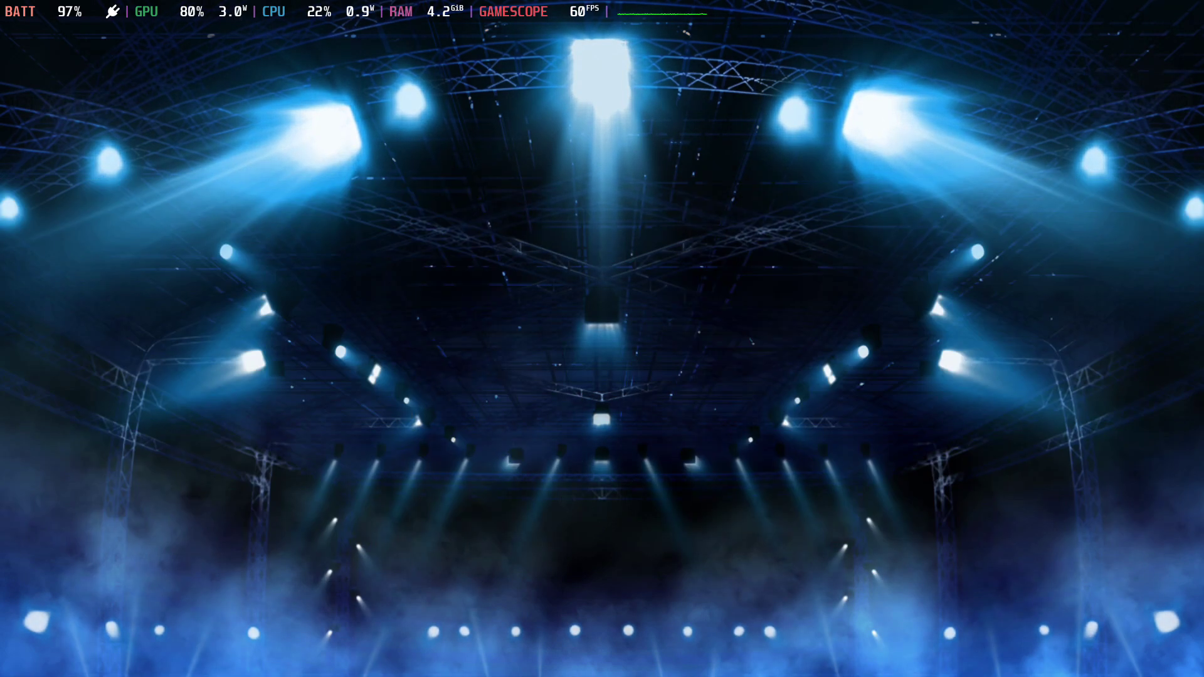
key("a")
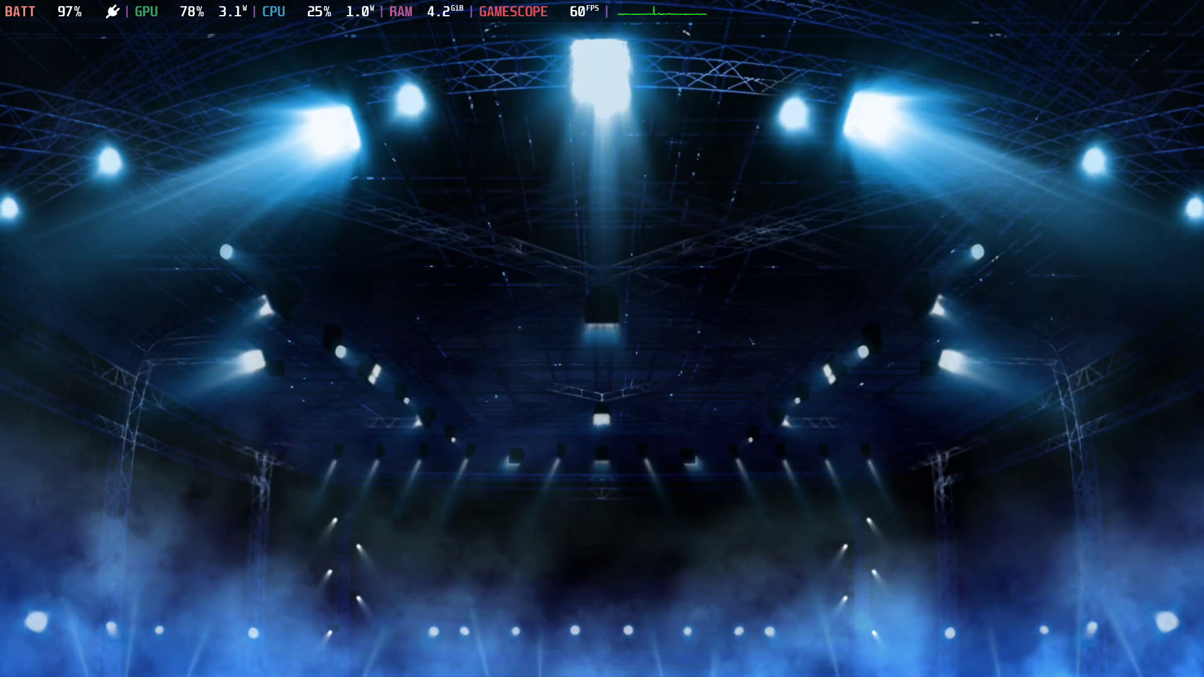